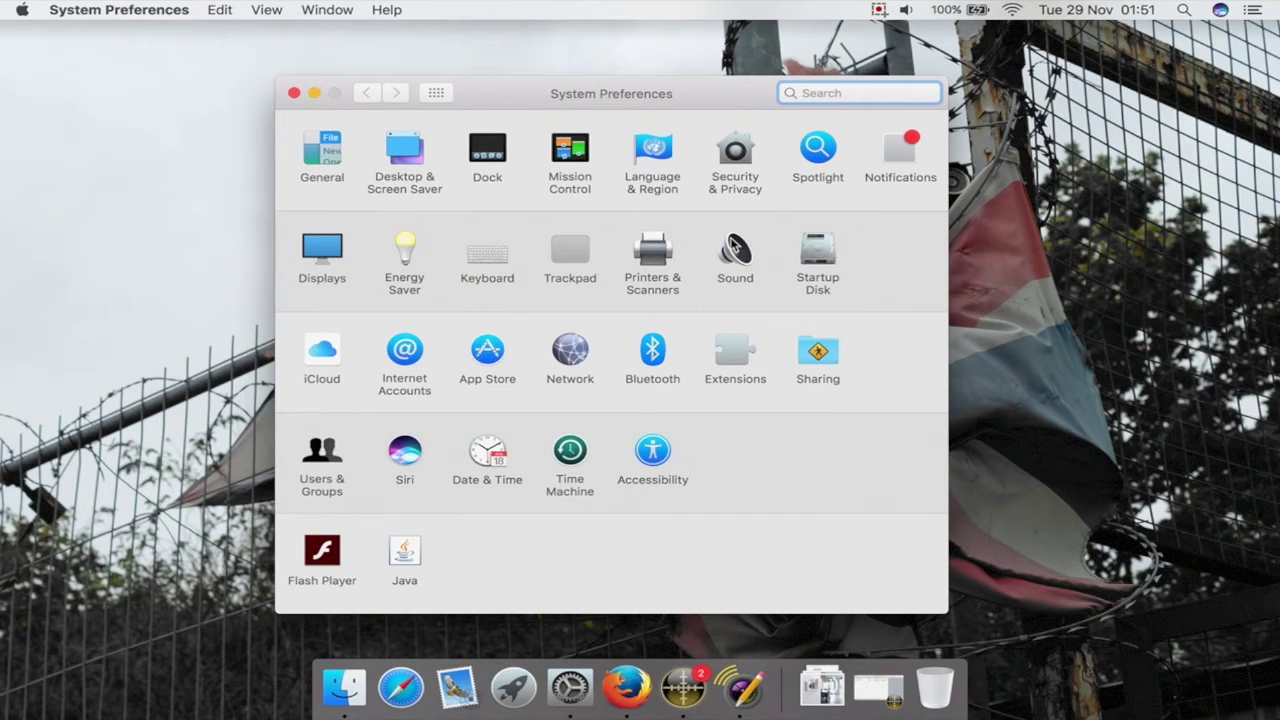
- Check the Wi-Fi connection in the Network settings and close System Preferences
left_click(573, 358)
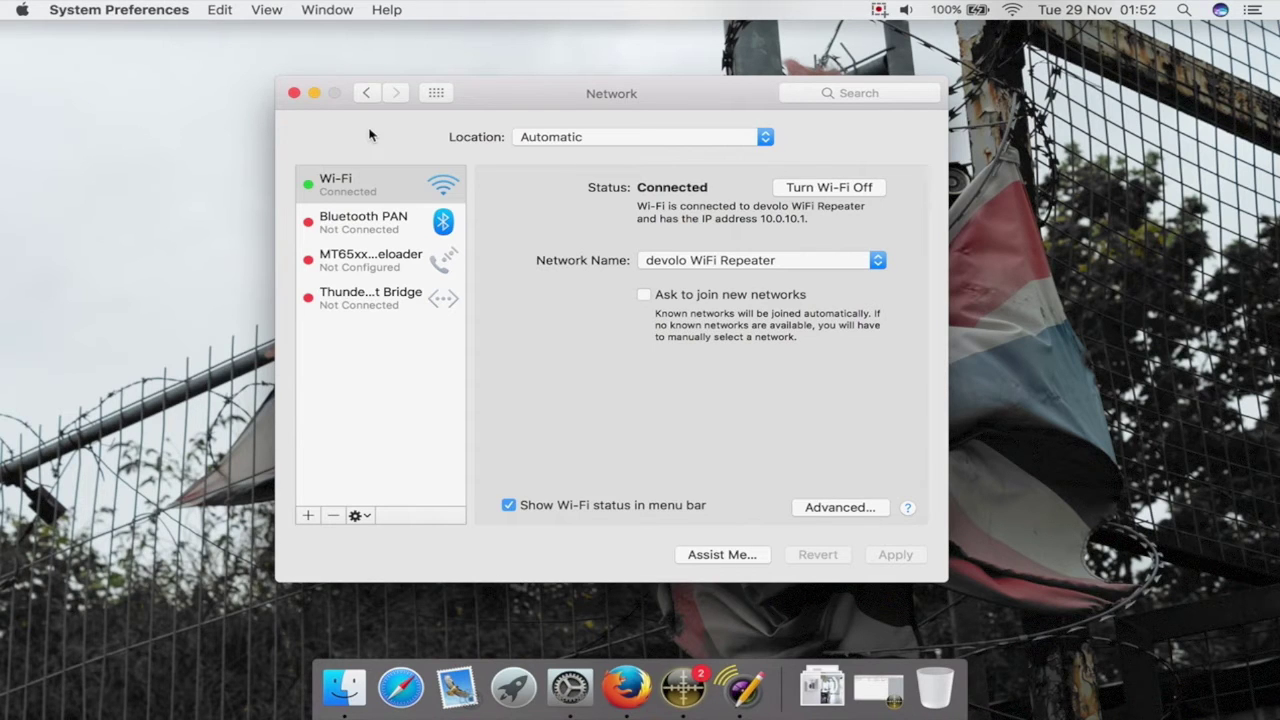
left_click(294, 93)
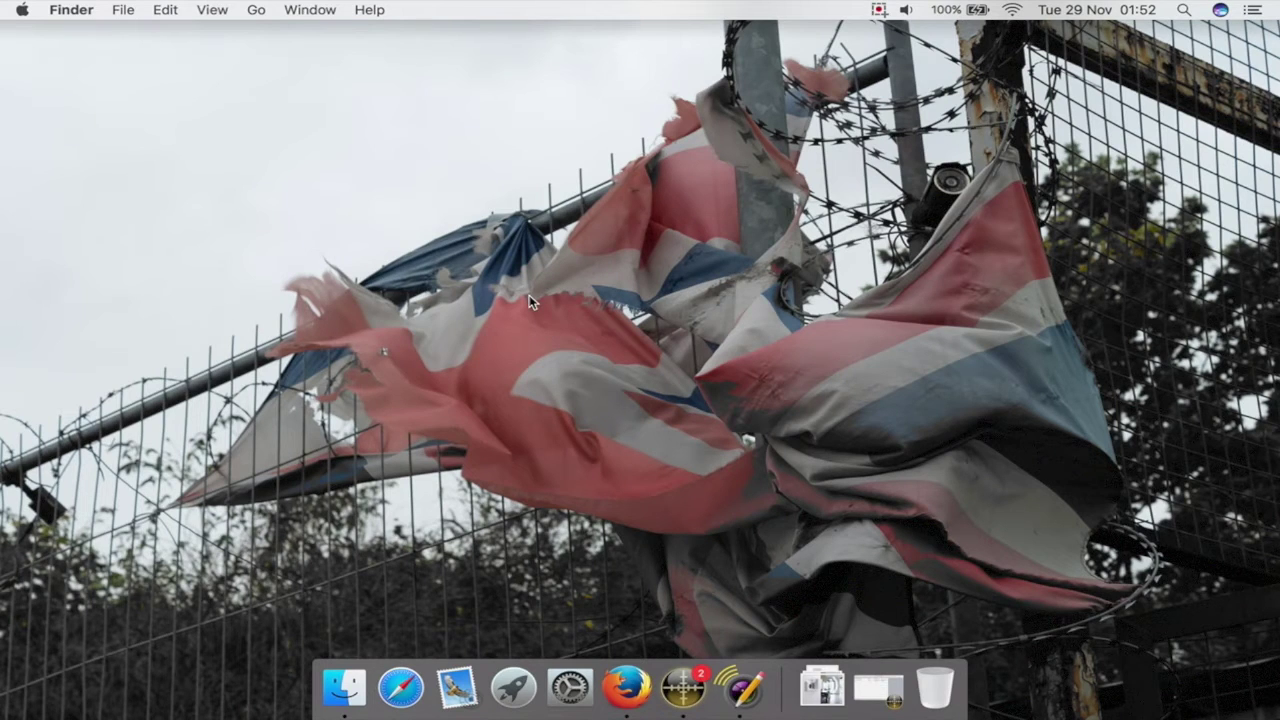
- Switch to IP Scanner and open the network router's configuration page at 10.0.10.254 in the browser
left_click(636, 655)
left_click(686, 680)
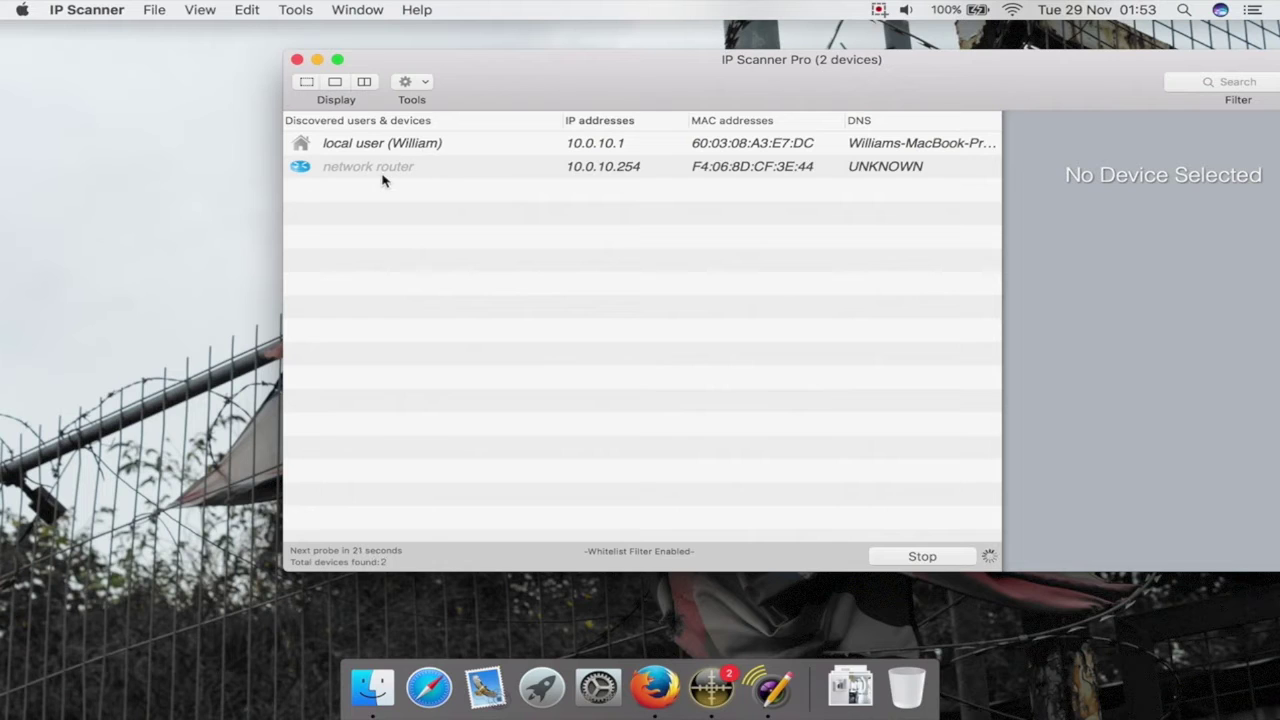
left_click(452, 174)
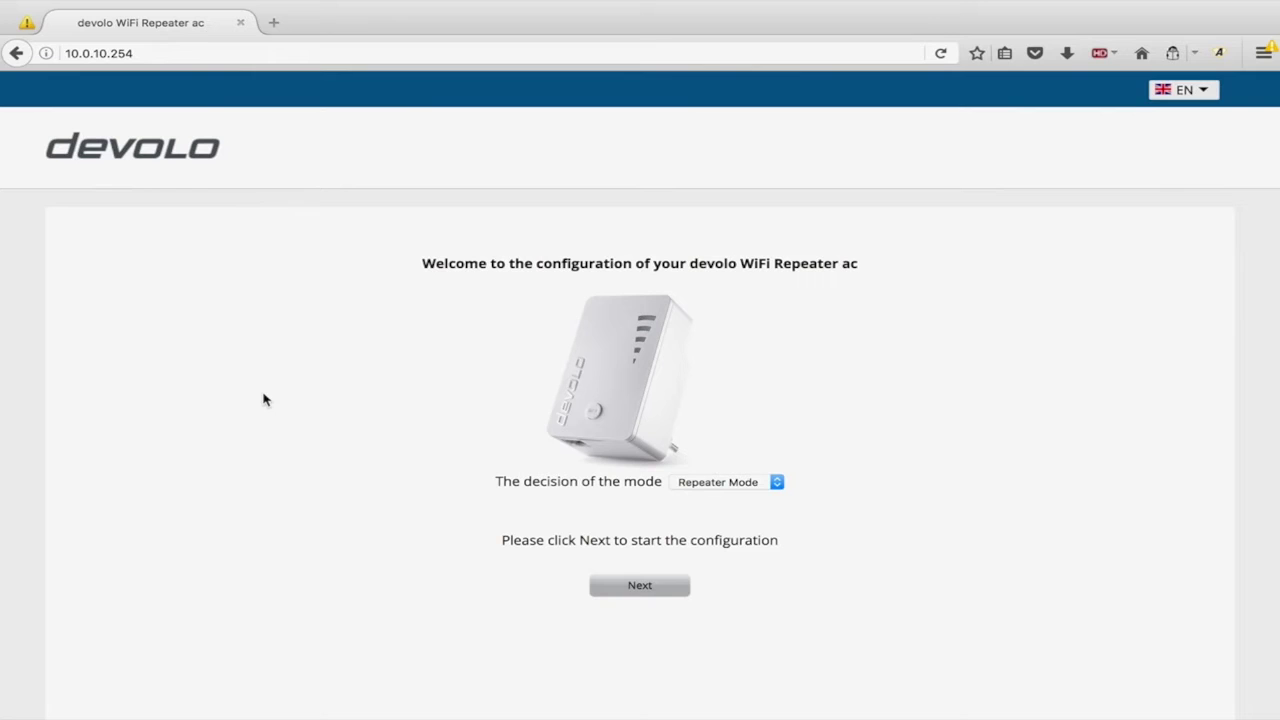
- Examine the available languages and operating modes on the repeater's welcome page
scroll(457, 363, "down", 2)
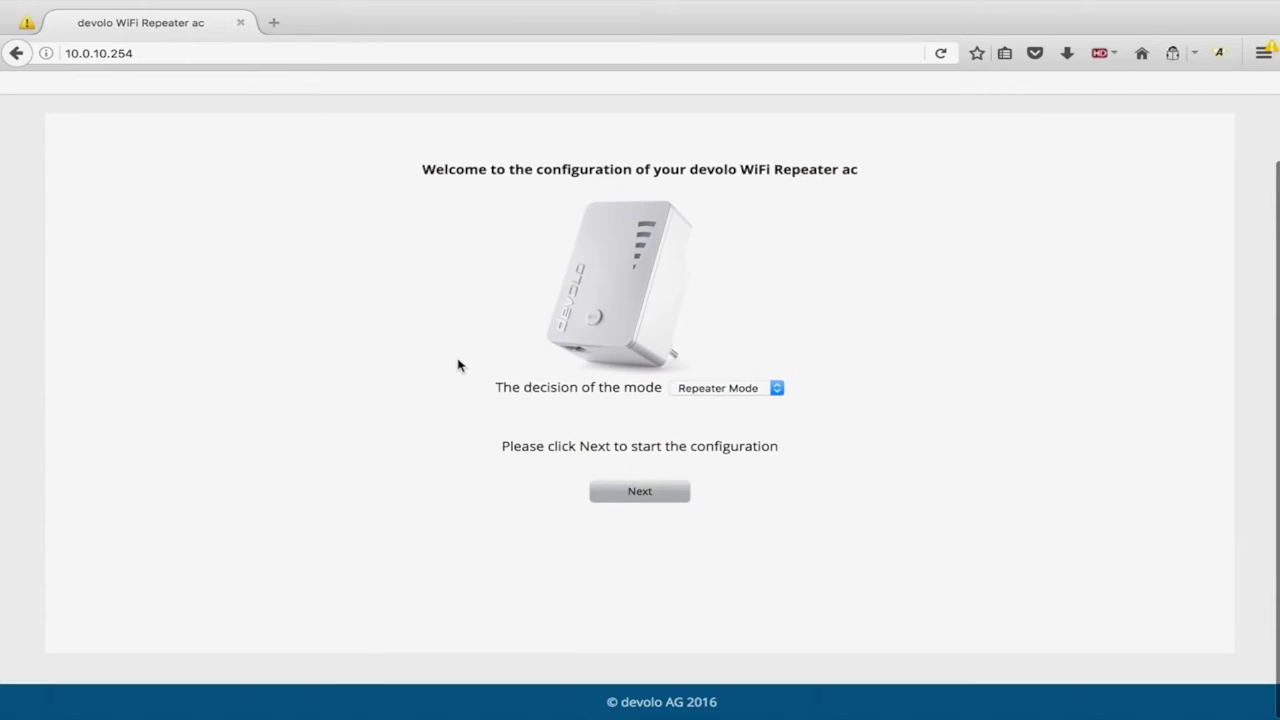
scroll(457, 363, "up", 2)
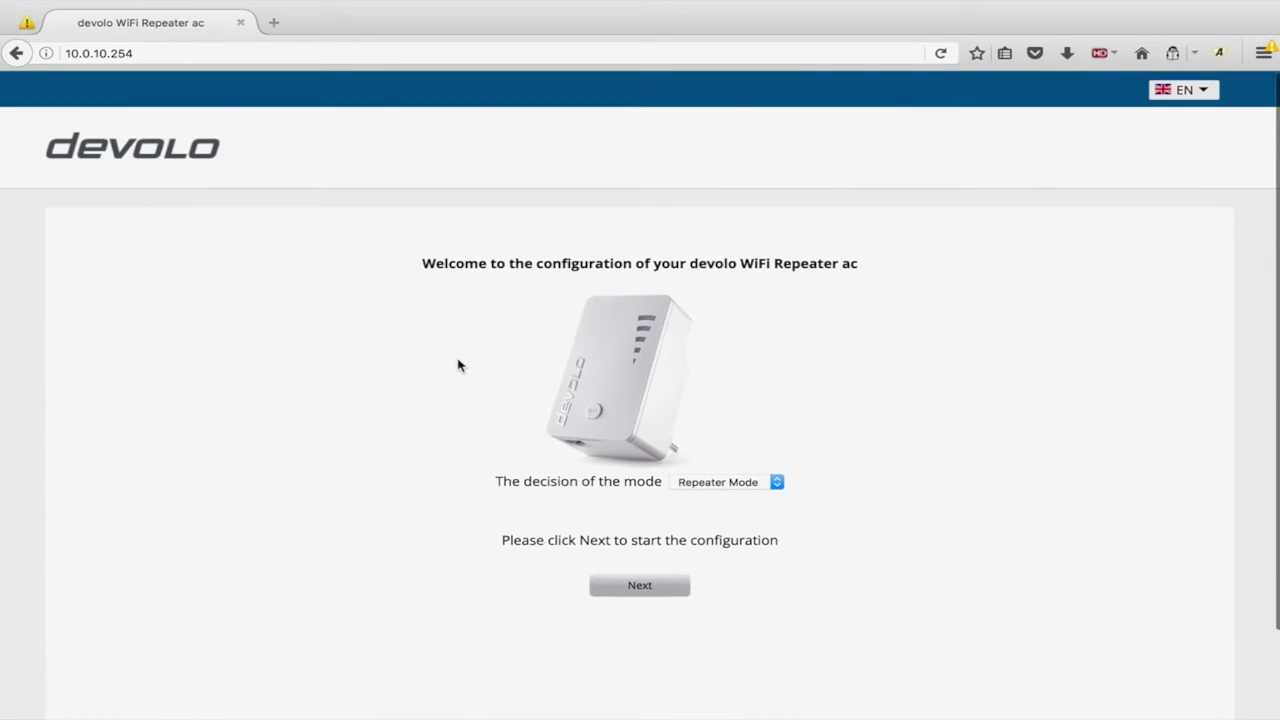
left_click(1208, 88)
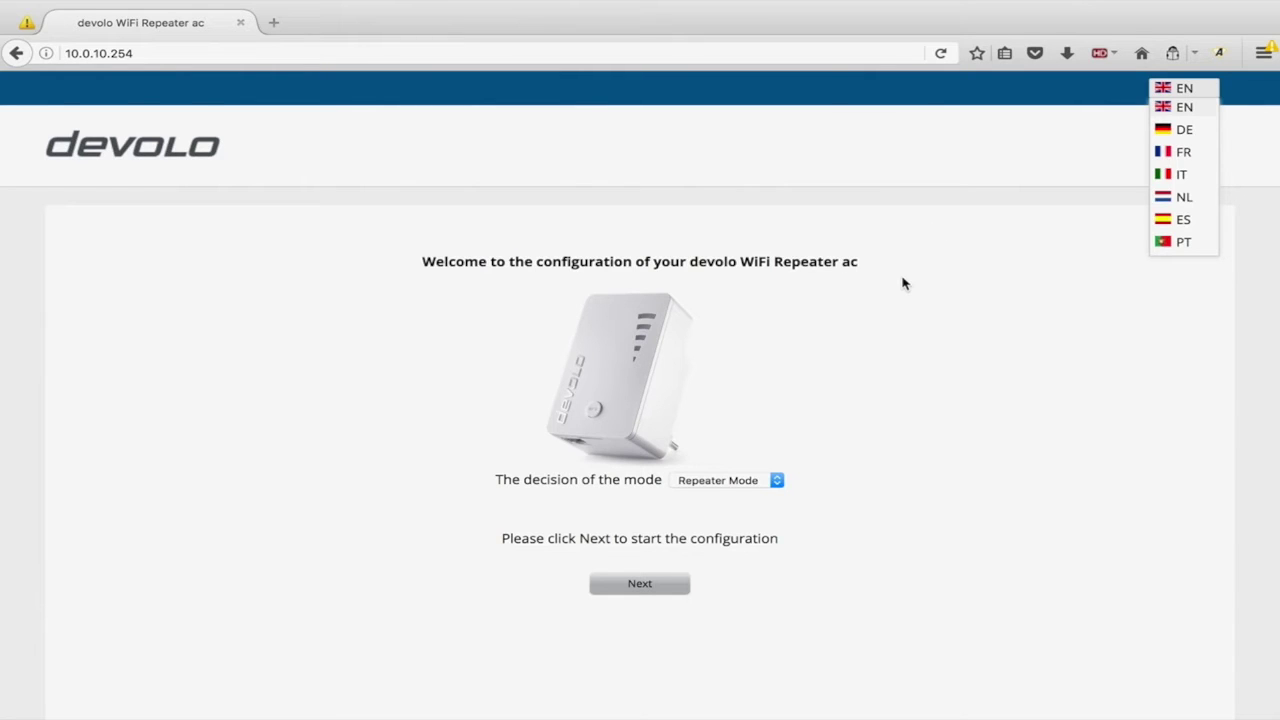
left_click(1171, 96)
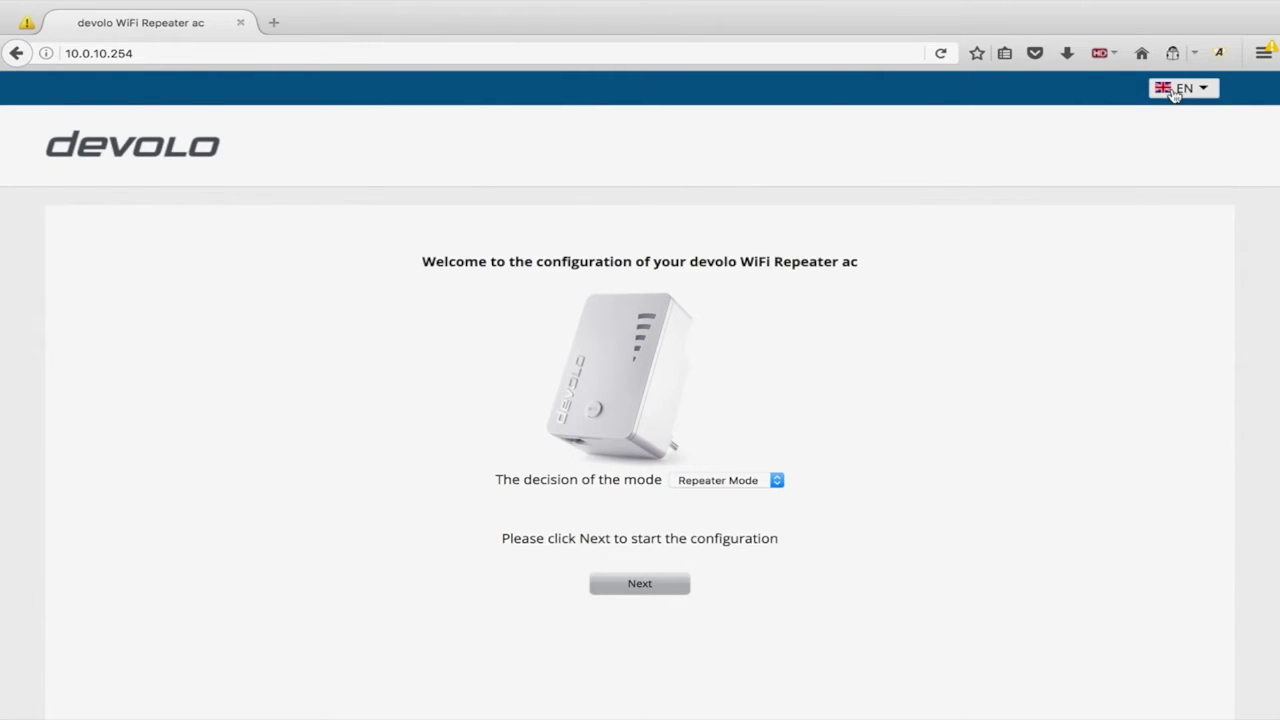
scroll(843, 434, "down", 1)
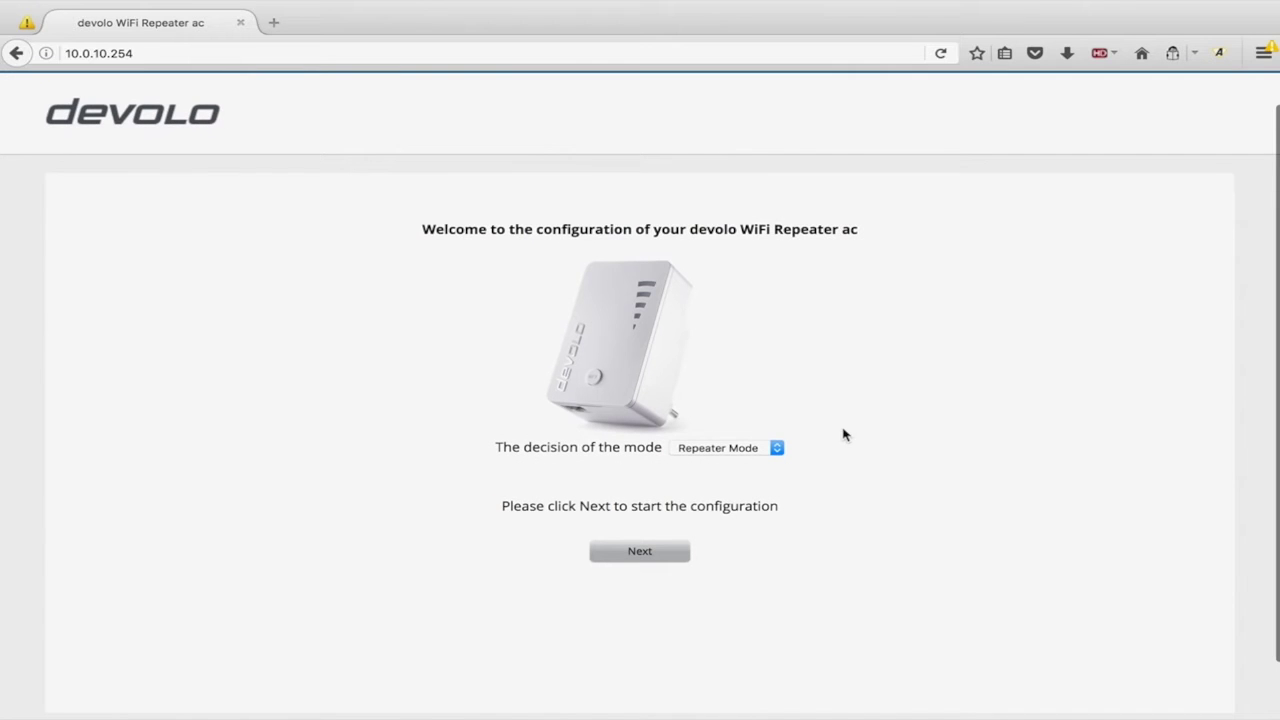
left_click(733, 451)
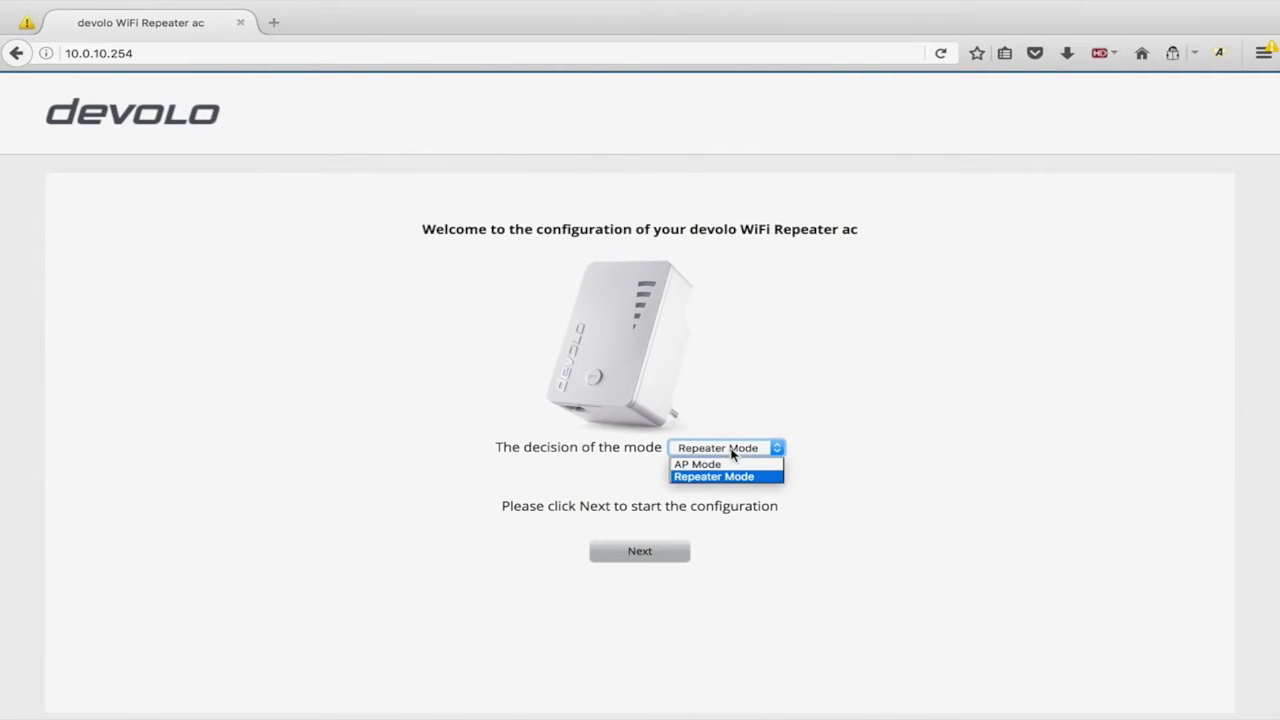
left_click(895, 468)
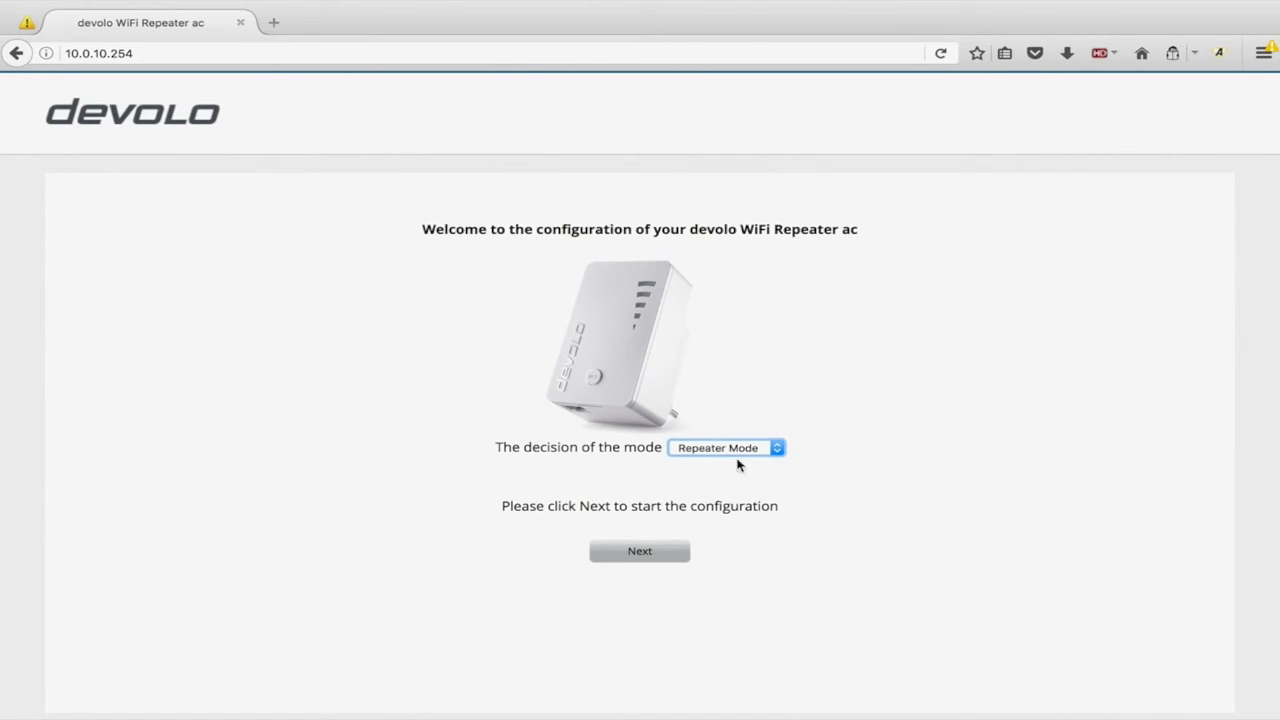
left_click(824, 482)
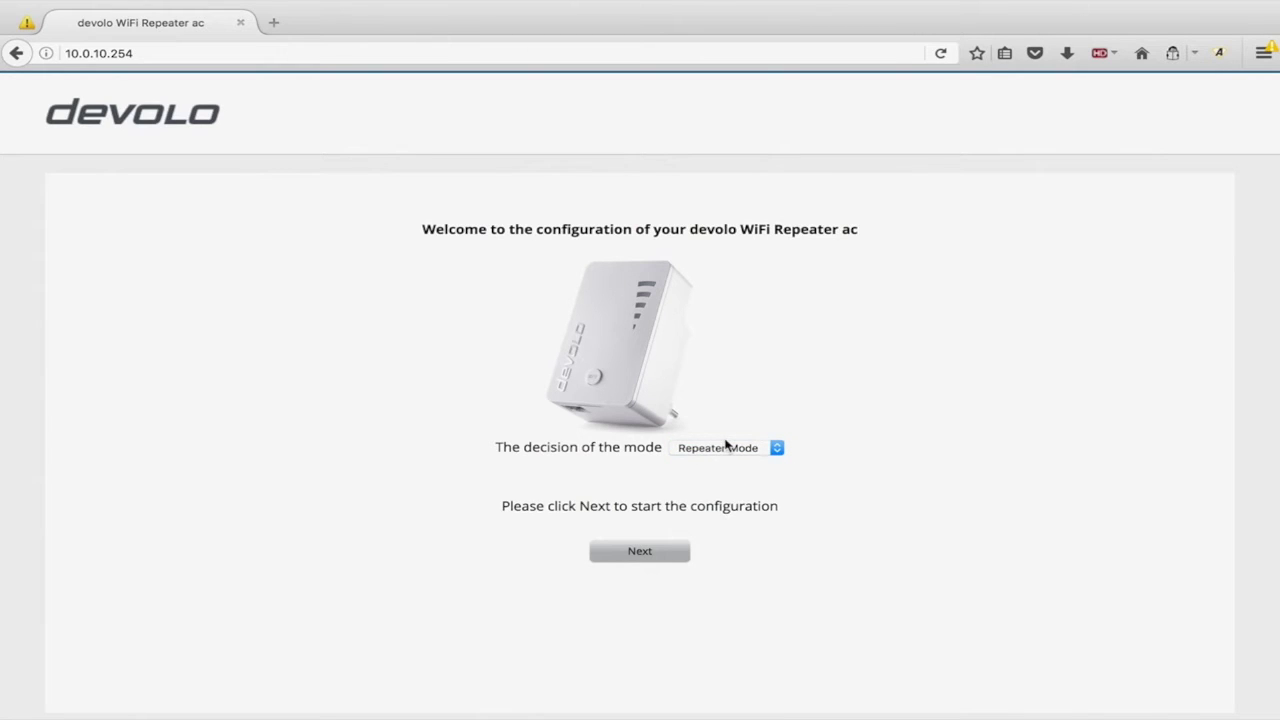
left_click(722, 448)
left_click(705, 463)
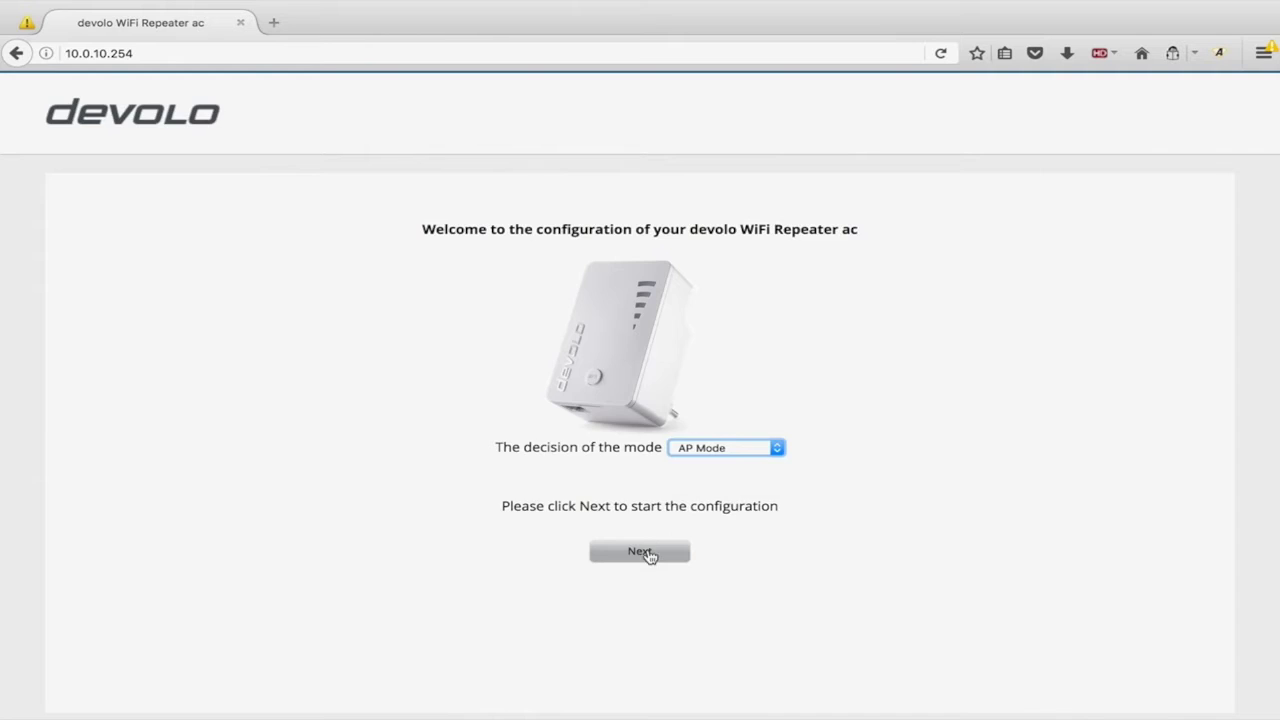
left_click(647, 554)
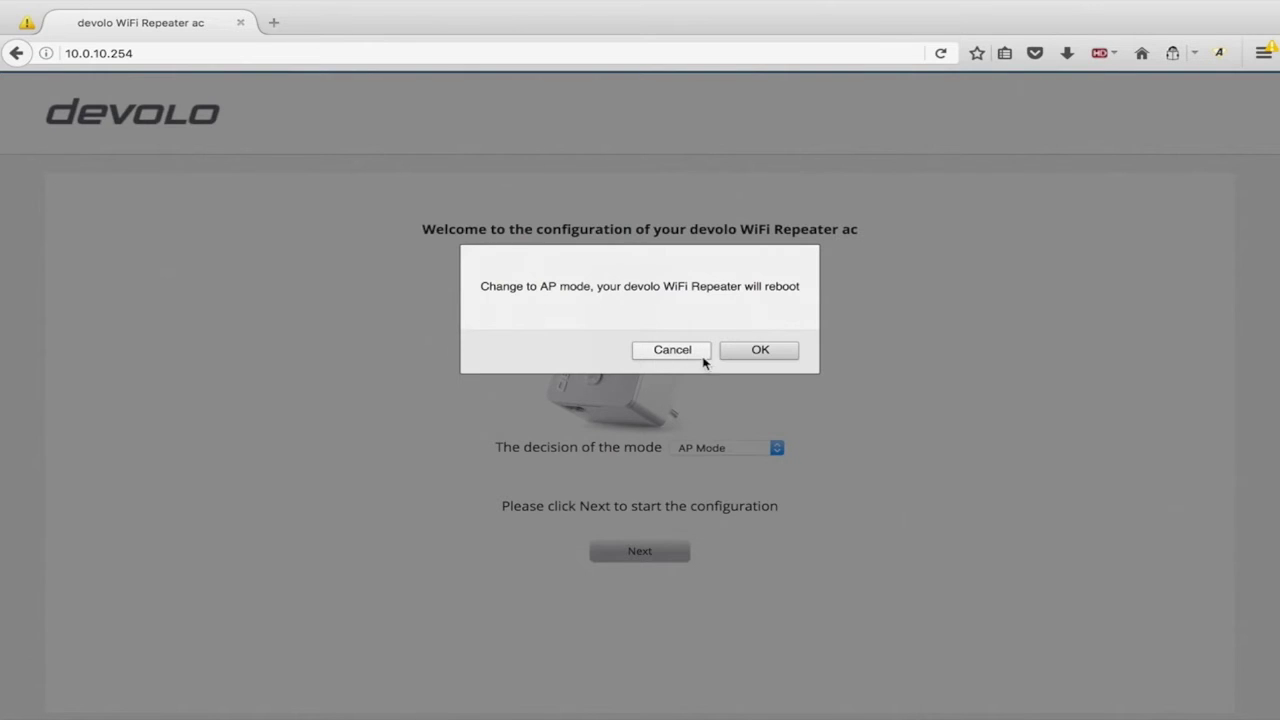
left_click(672, 350)
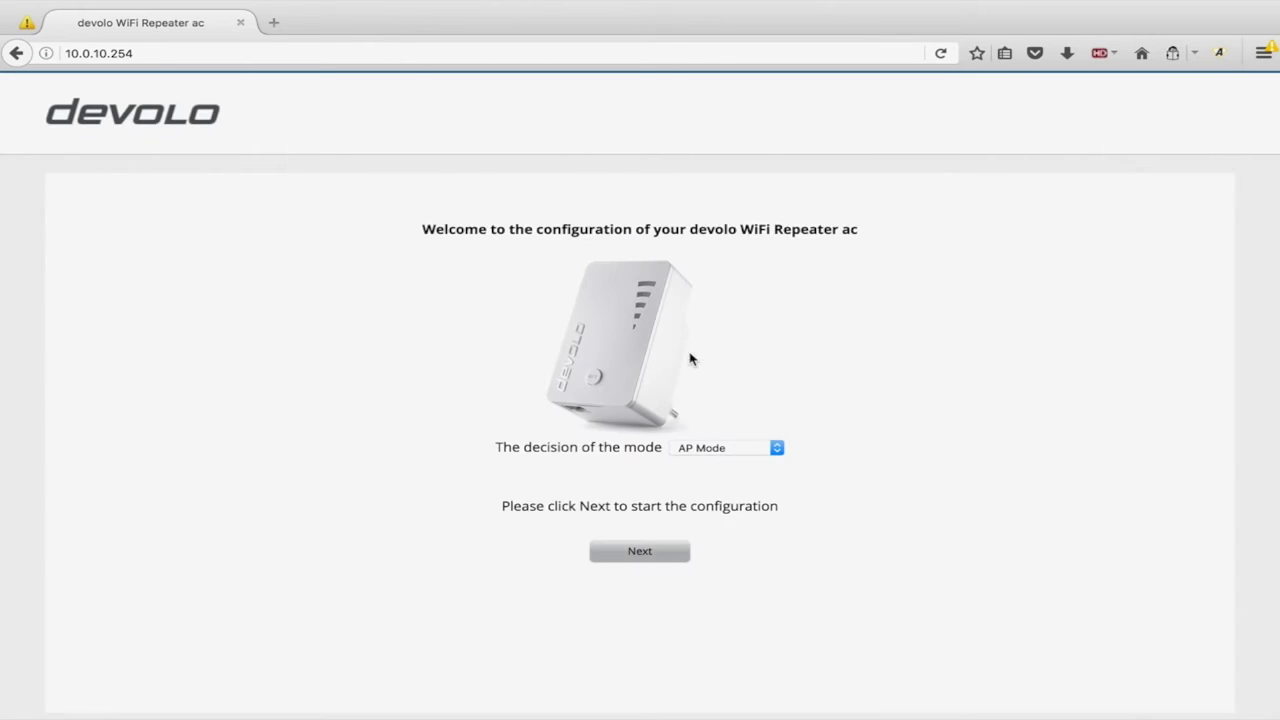
- Set the device mode to Repeater Mode and start the configuration
left_click(740, 452)
left_click(728, 478)
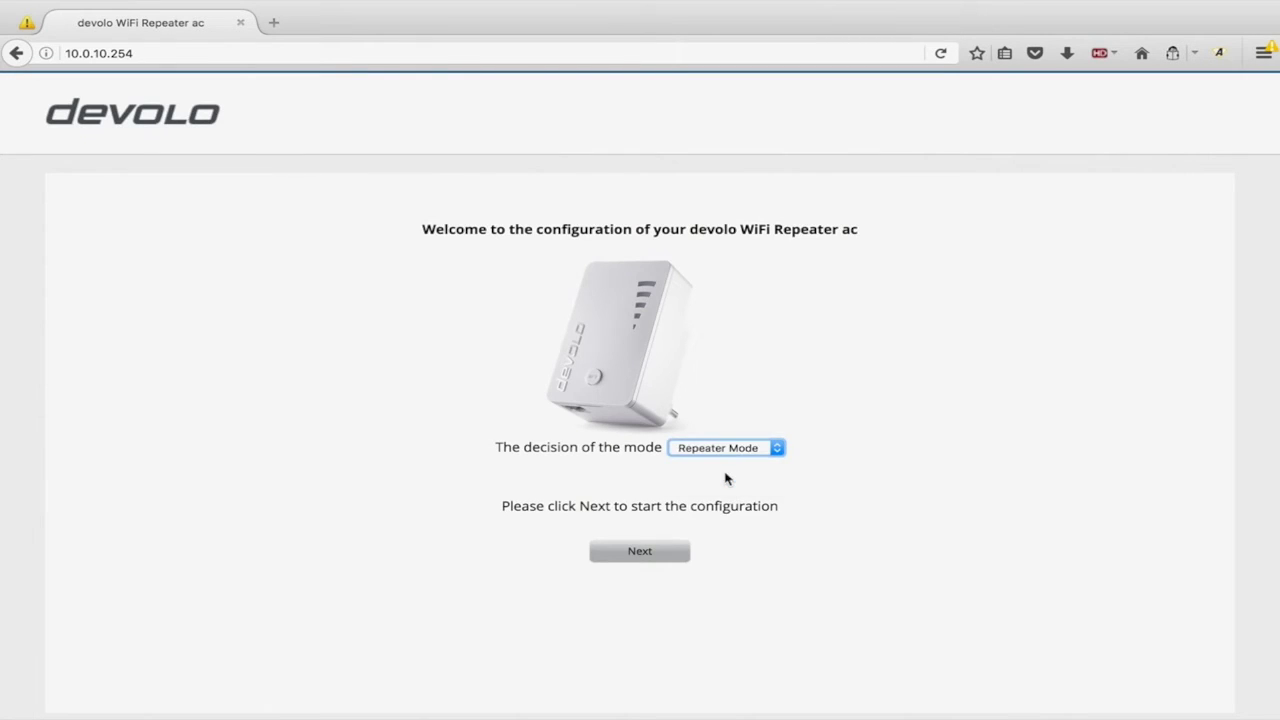
left_click(640, 552)
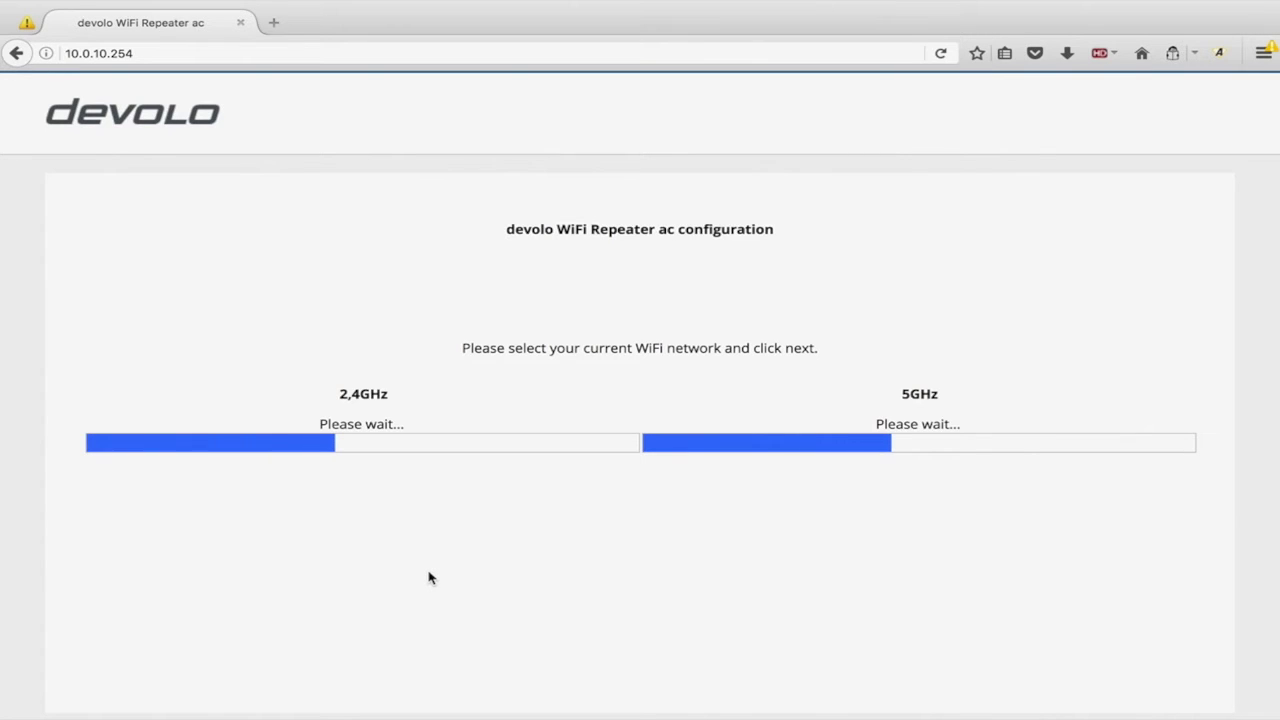
- Examine the detected 2,4GHz and 5GHz networks with their channels, security types and signal strengths
scroll(808, 632, "down", 2)
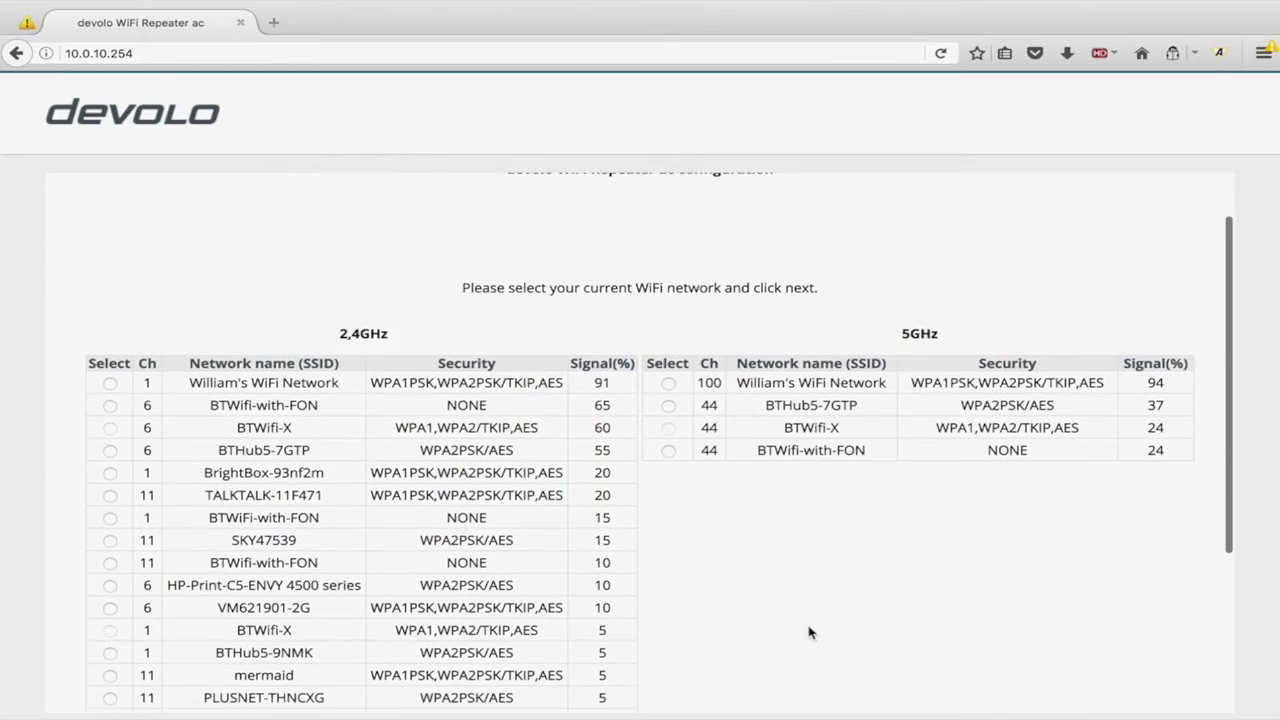
scroll(810, 632, "up", 2)
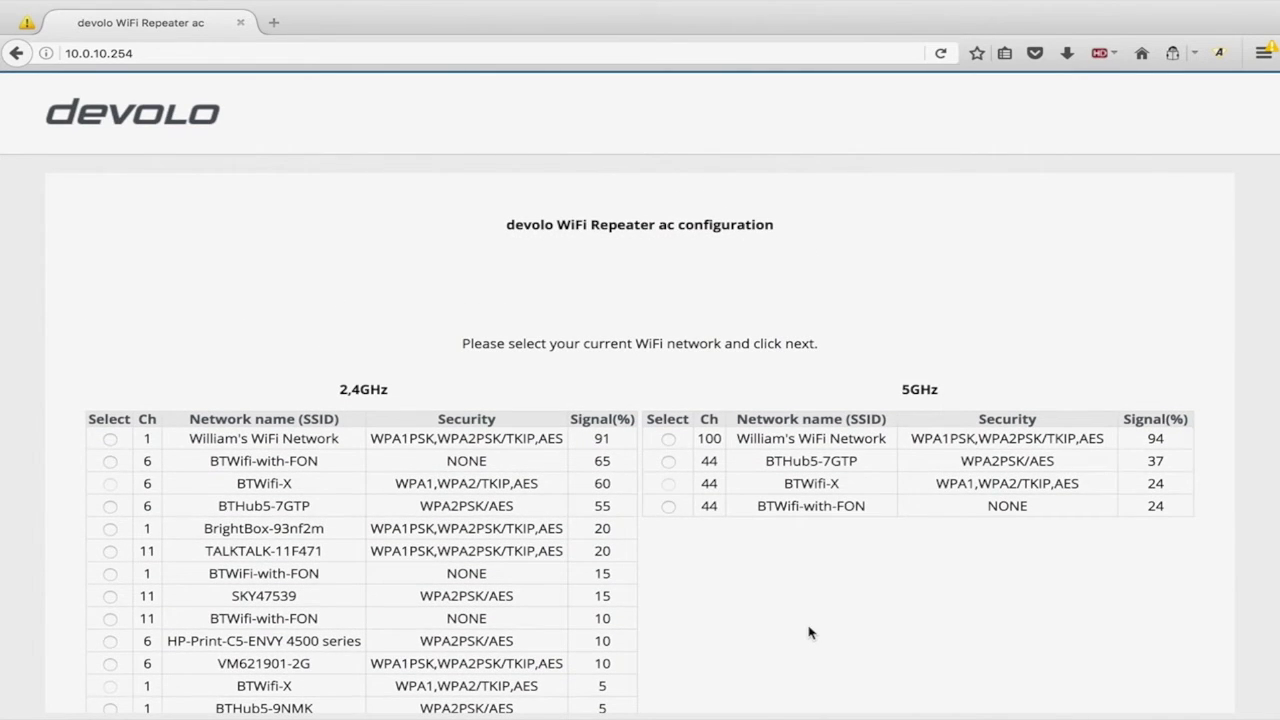
scroll(810, 632, "down", 1)
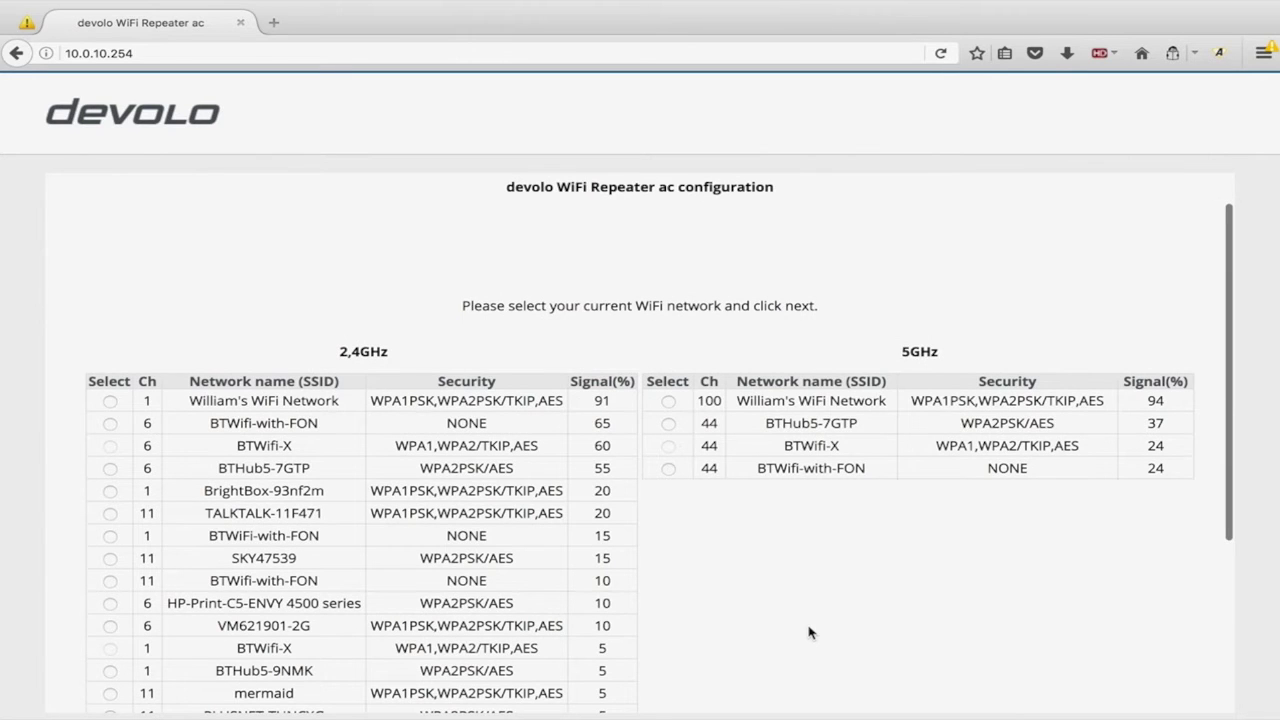
scroll(810, 632, "down", 4)
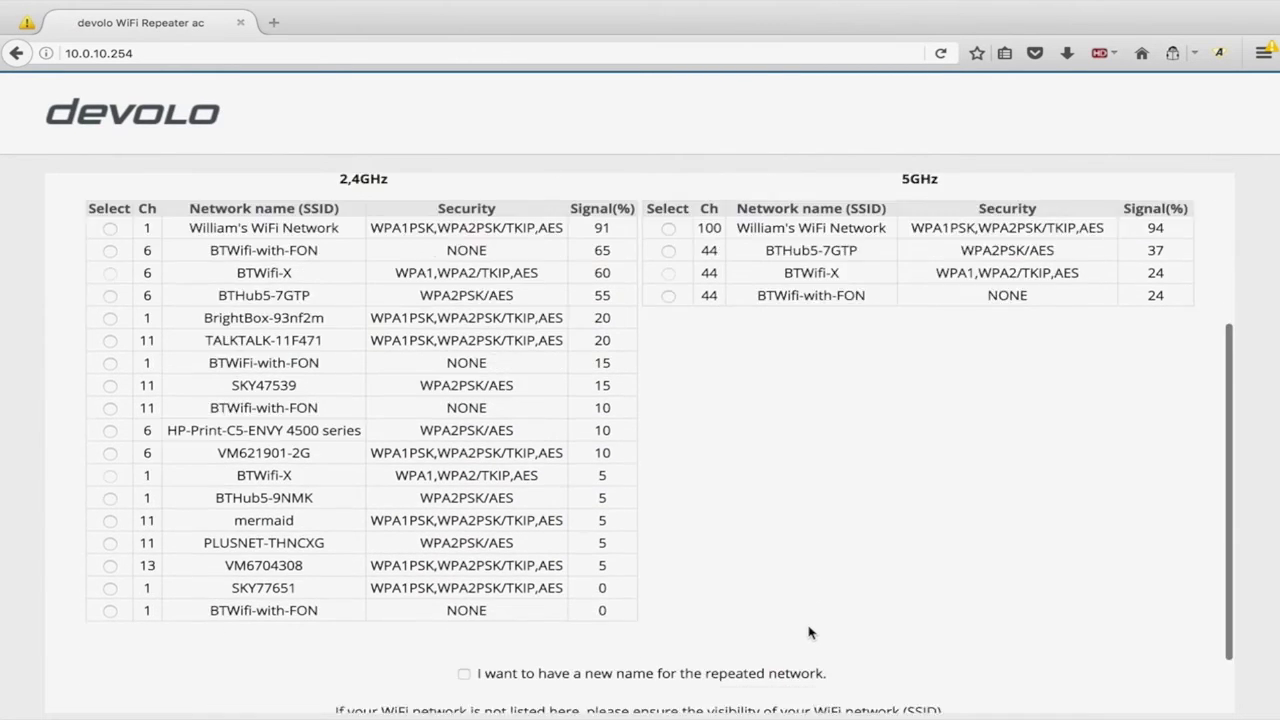
scroll(810, 632, "up", 2)
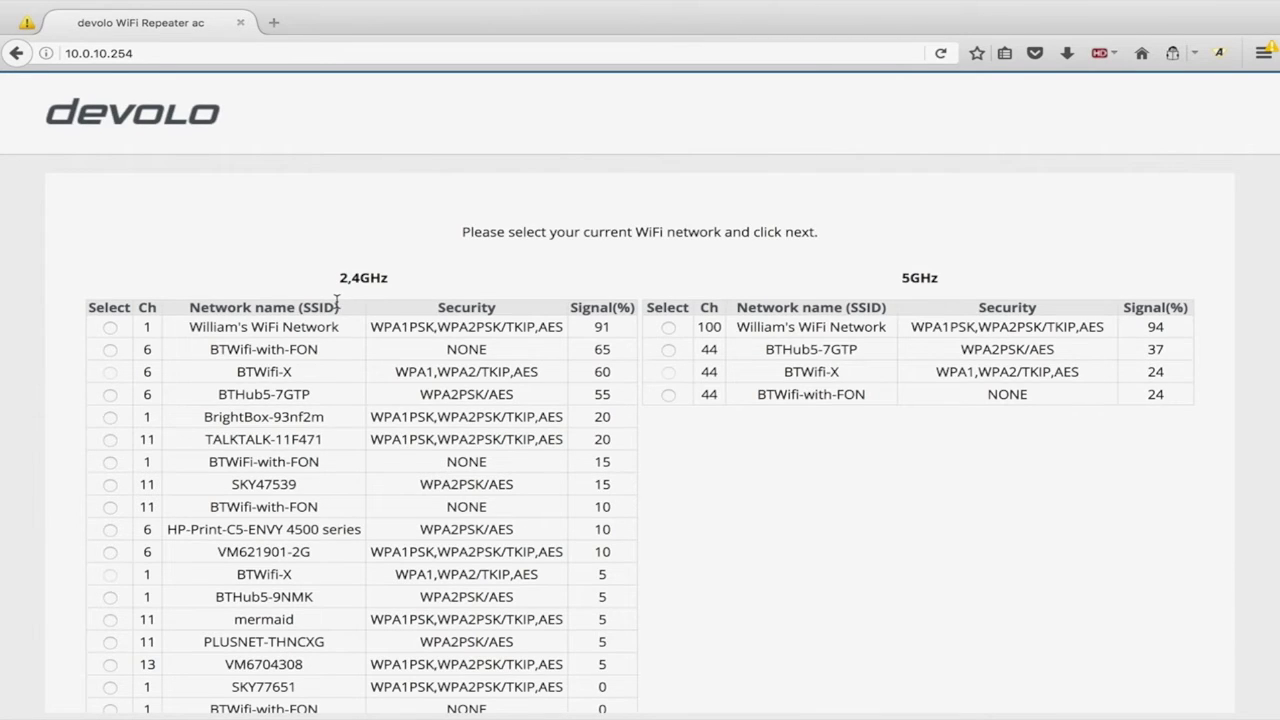
scroll(336, 305, "down", 2)
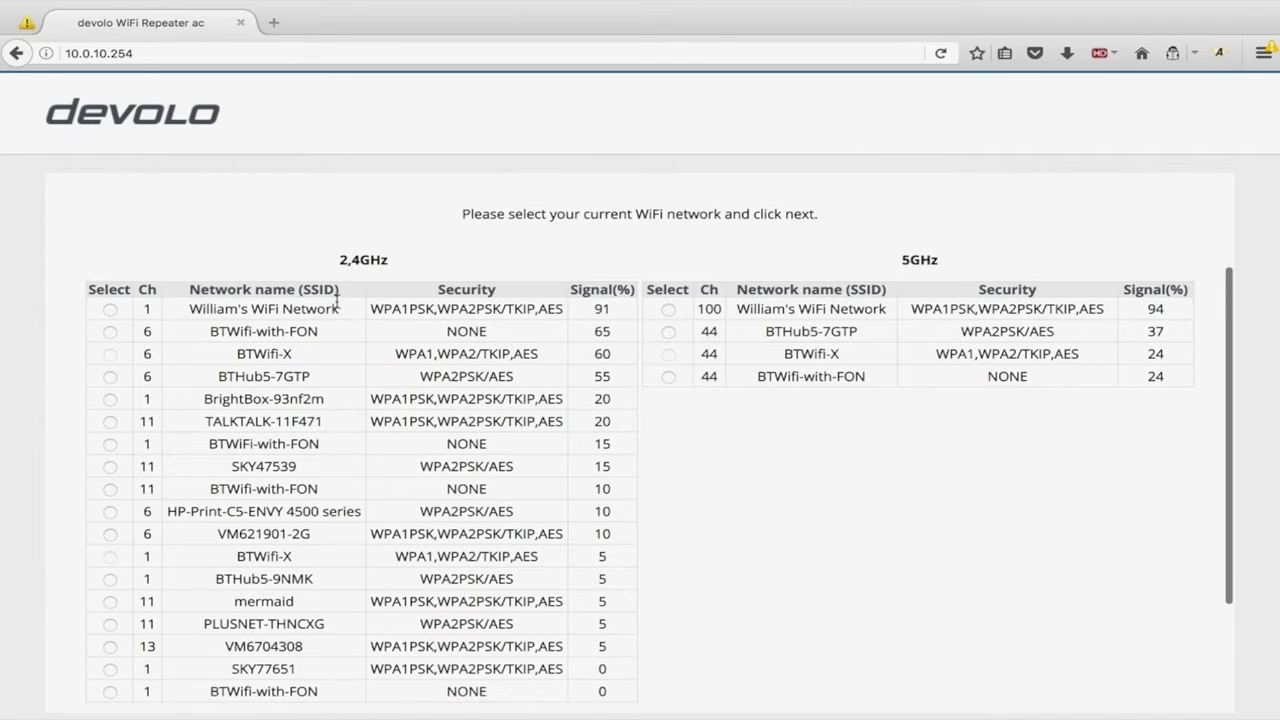
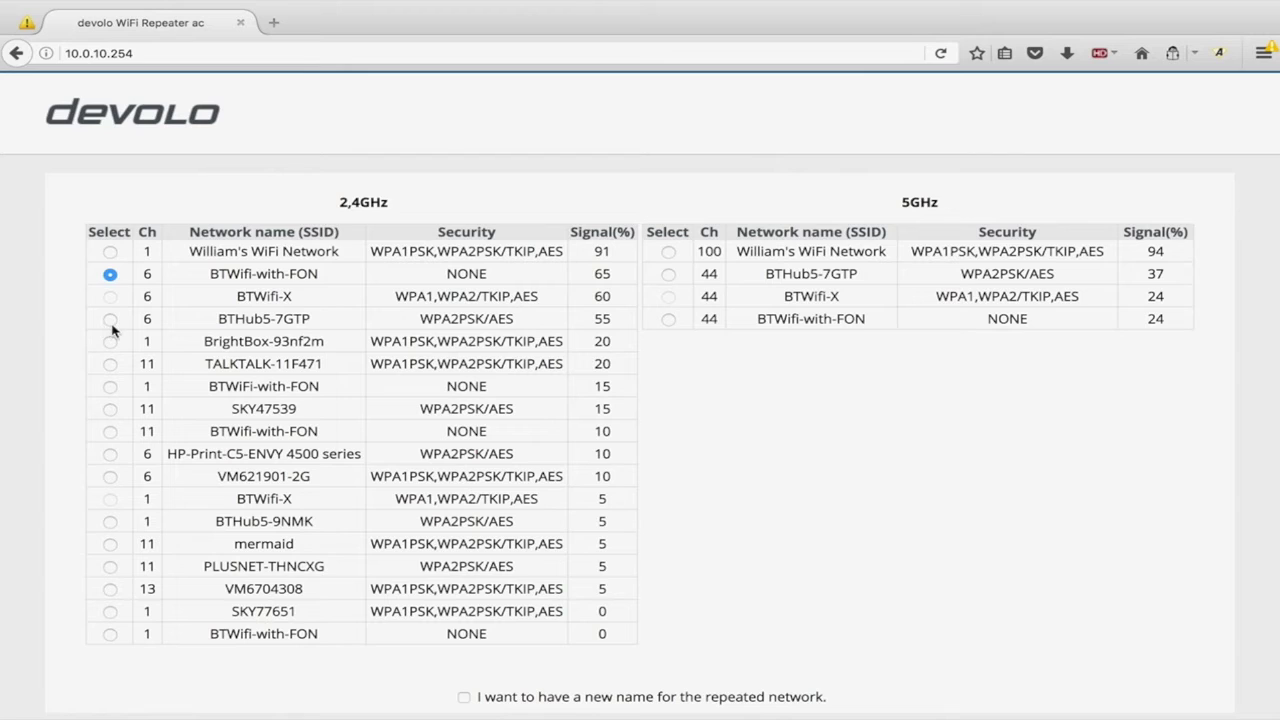
- Try selecting various networks in the lists, including VM621901-2G for 2,4GHz and BTWifi-with-FON for 5GHz
left_click(109, 433)
left_click(109, 251)
left_click(110, 477)
scroll(890, 640, "down", 2)
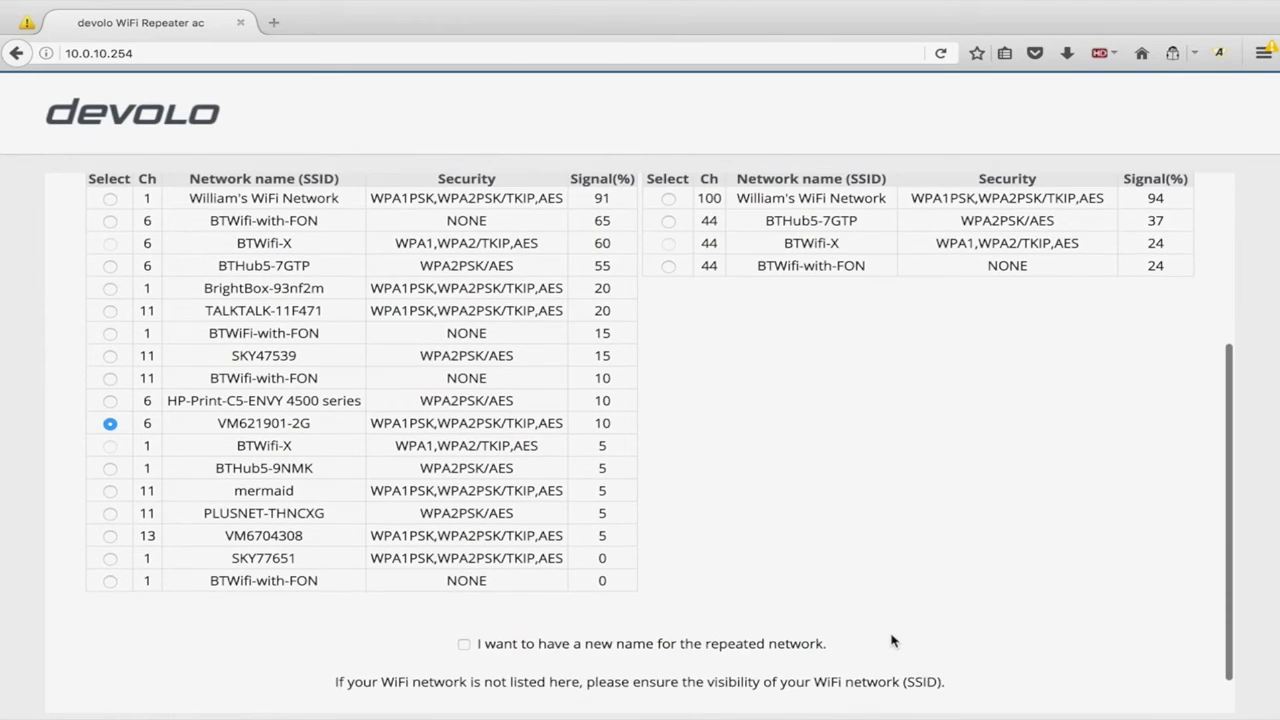
scroll(866, 442, "up", 2)
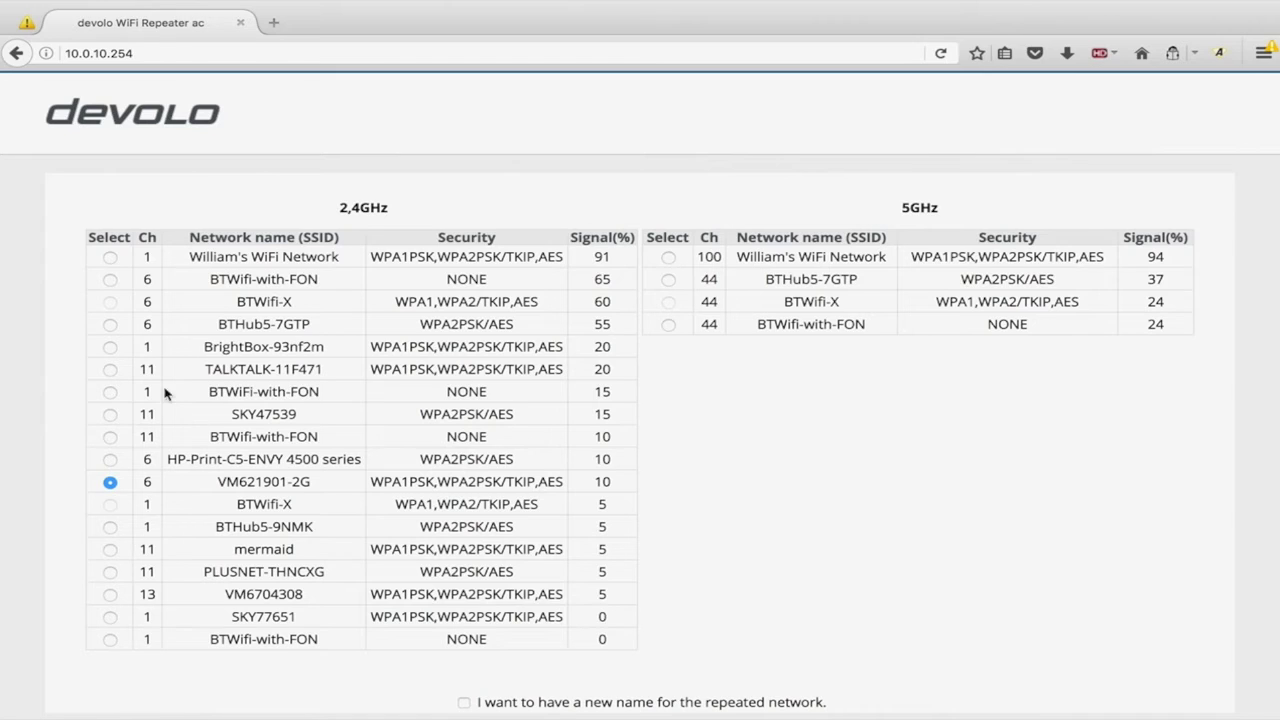
left_click(110, 320)
left_click(110, 282)
left_click(668, 325)
- Select the home WiFi network on channel 1 for 2,4GHz and channel 100 for 5GHz, and continue to the password page
left_click(110, 257)
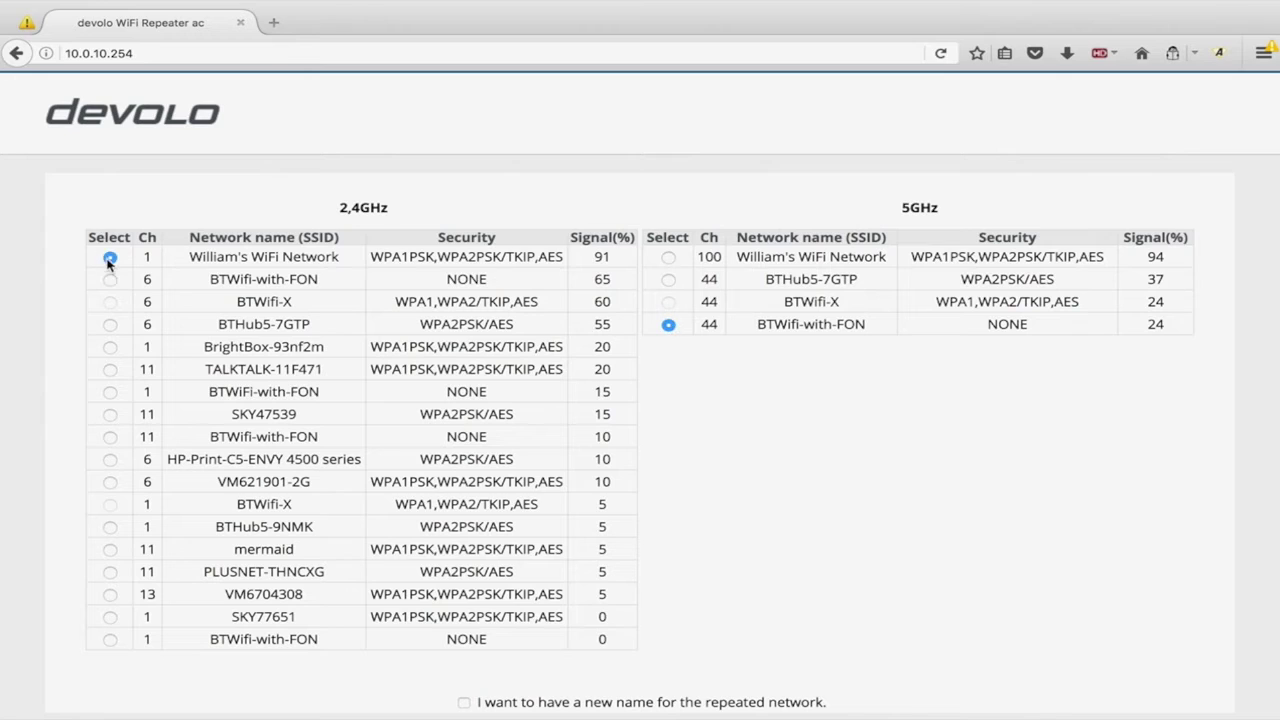
left_click(668, 258)
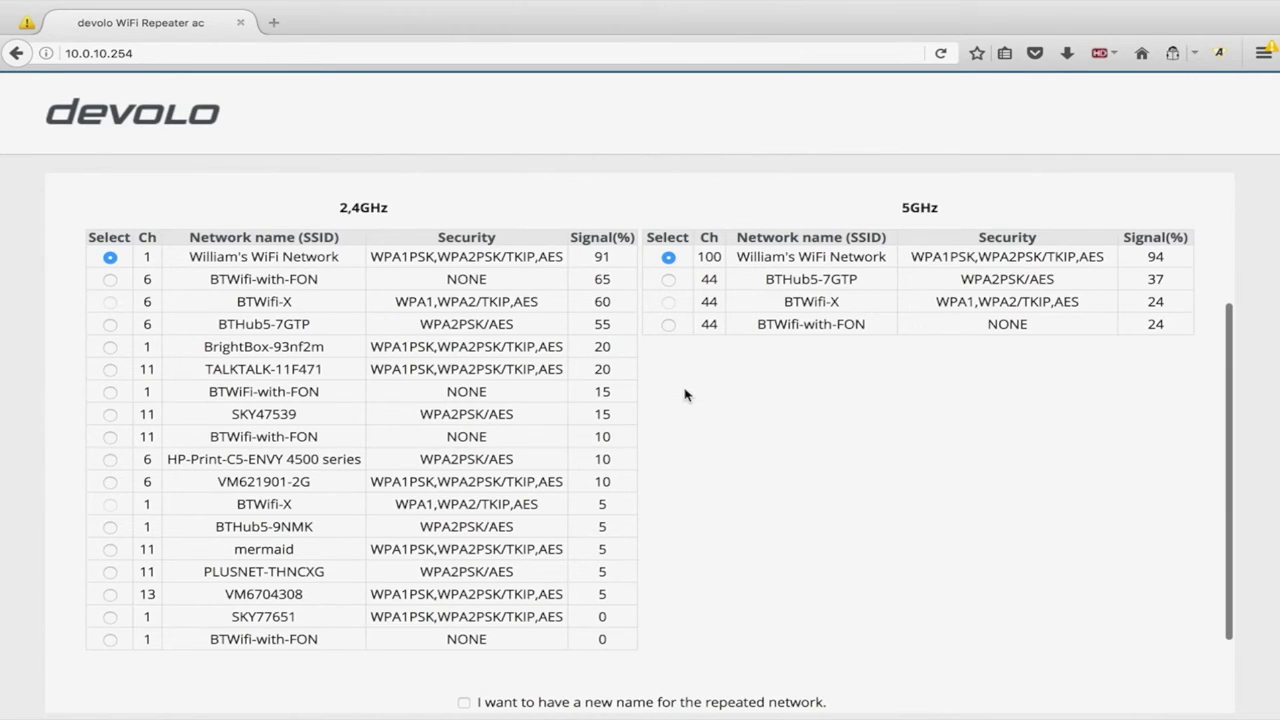
scroll(685, 395, "down", 2)
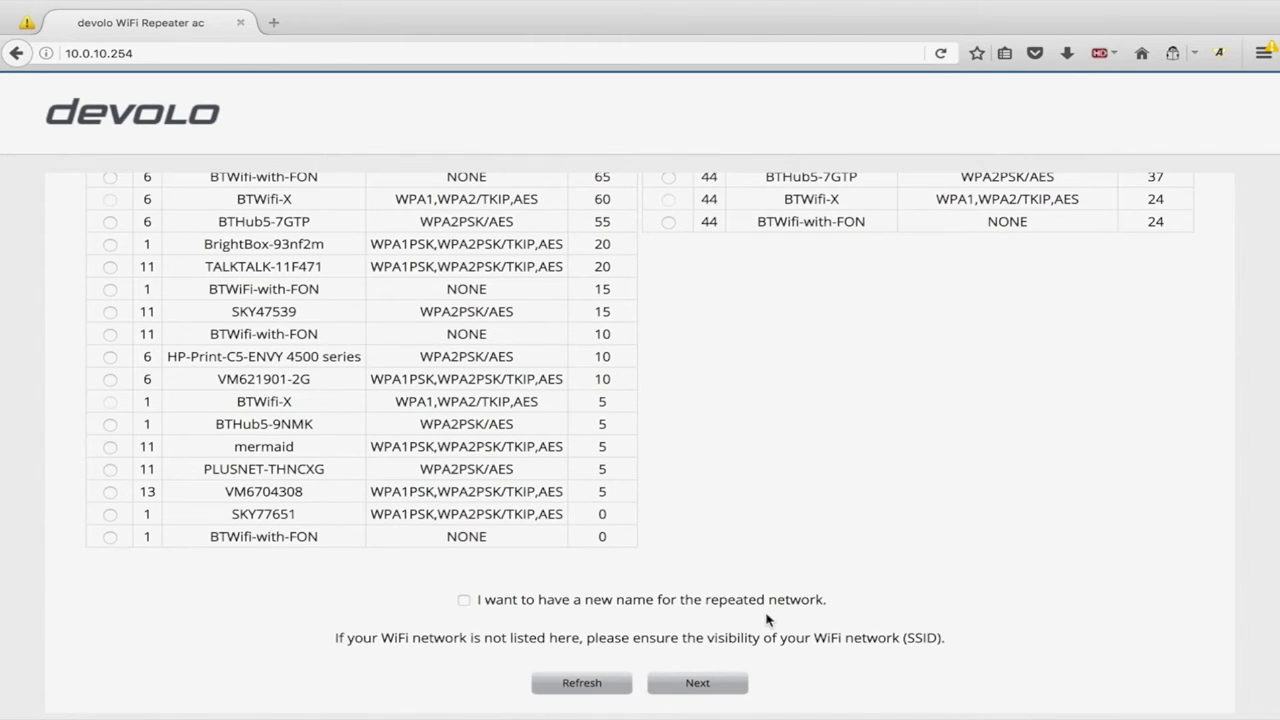
scroll(588, 562, "up", 1)
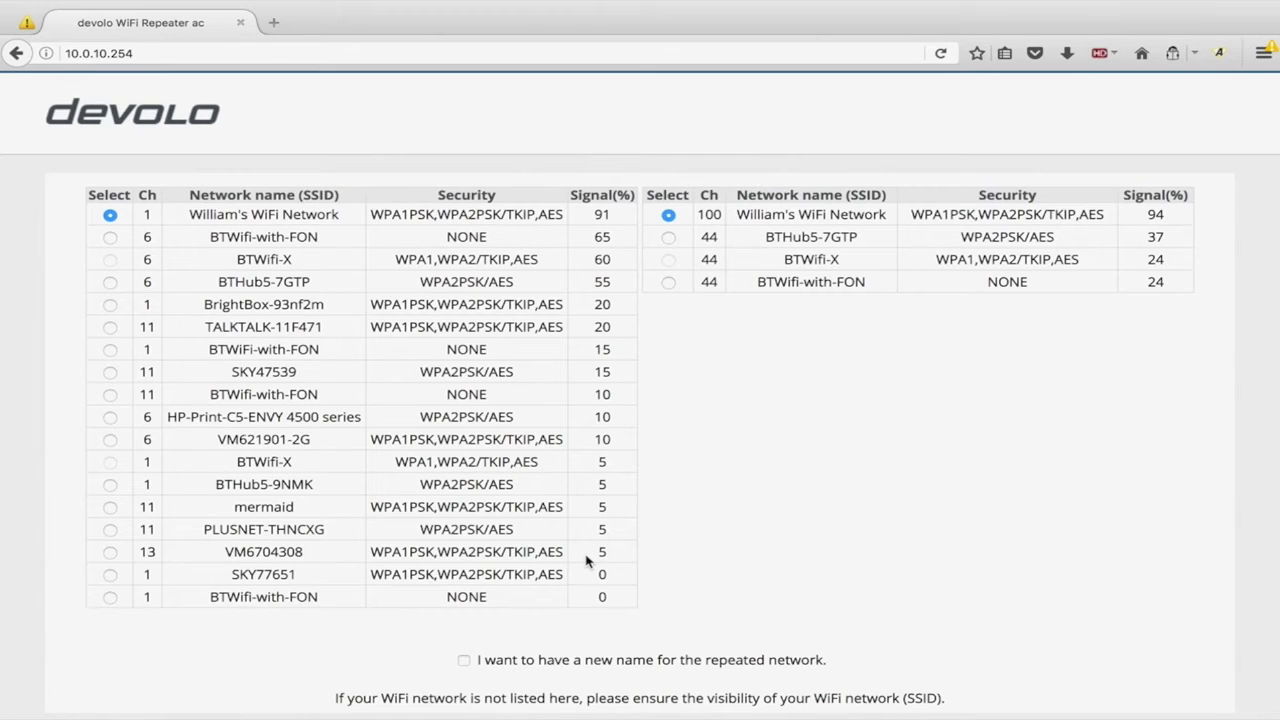
scroll(588, 561, "down", 2)
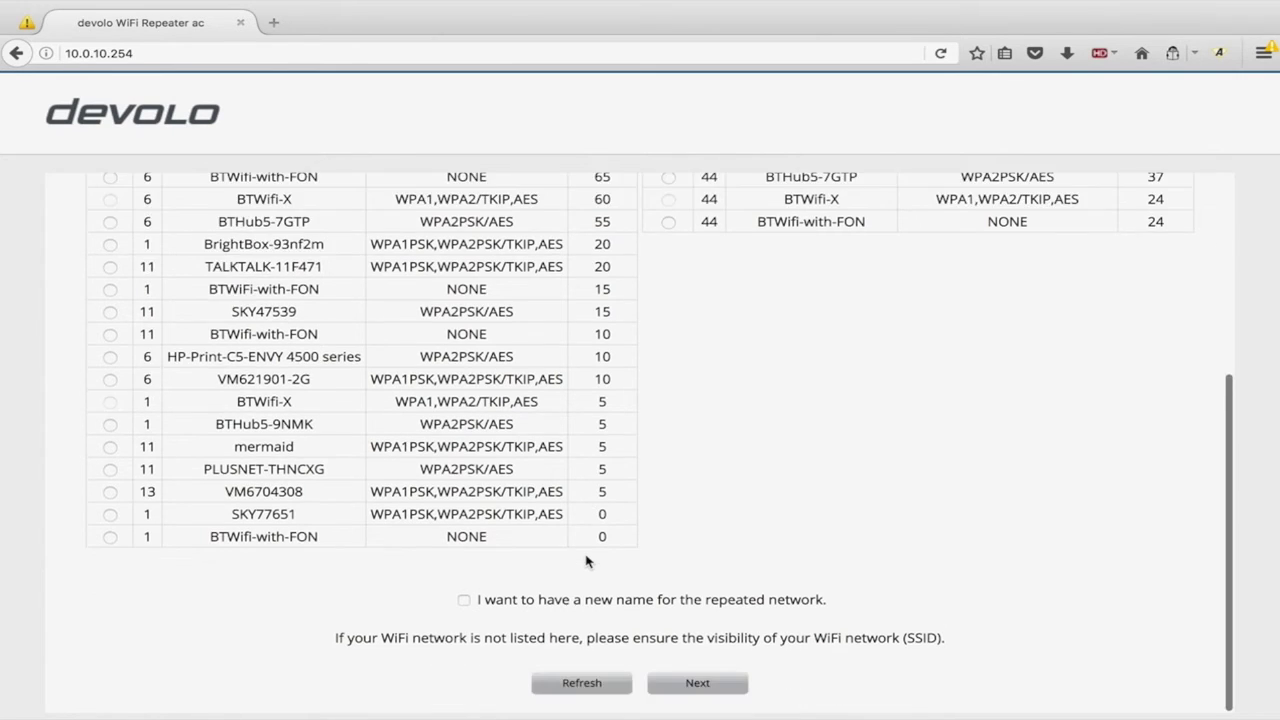
left_click(689, 684)
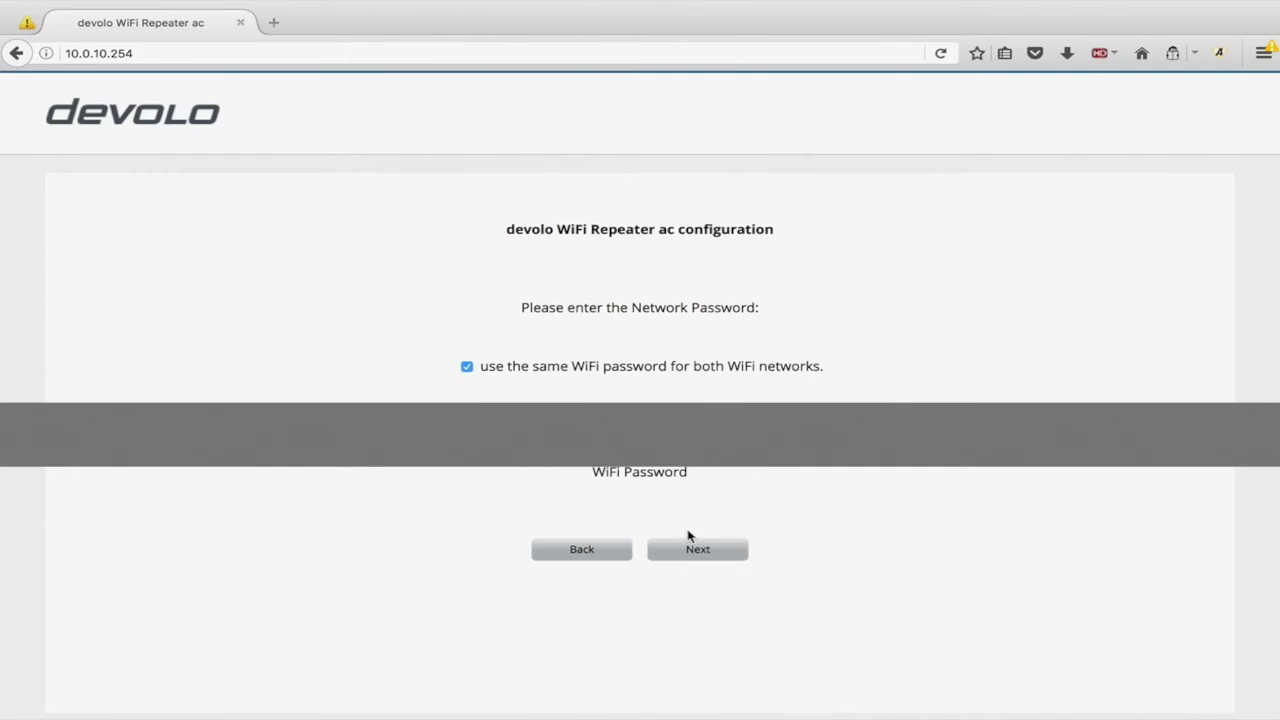
- Submit the WiFi Password shared by both networks and review the connection summary
left_click(689, 549)
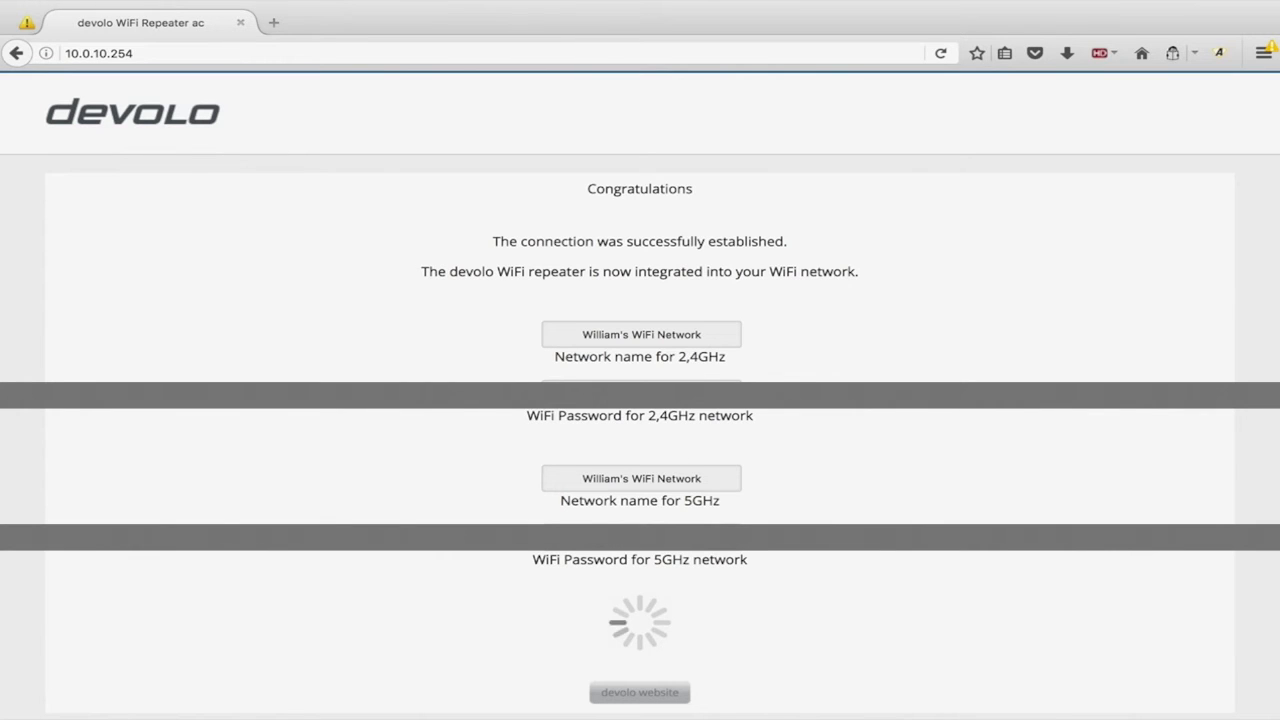
scroll(640, 450, "down", 1)
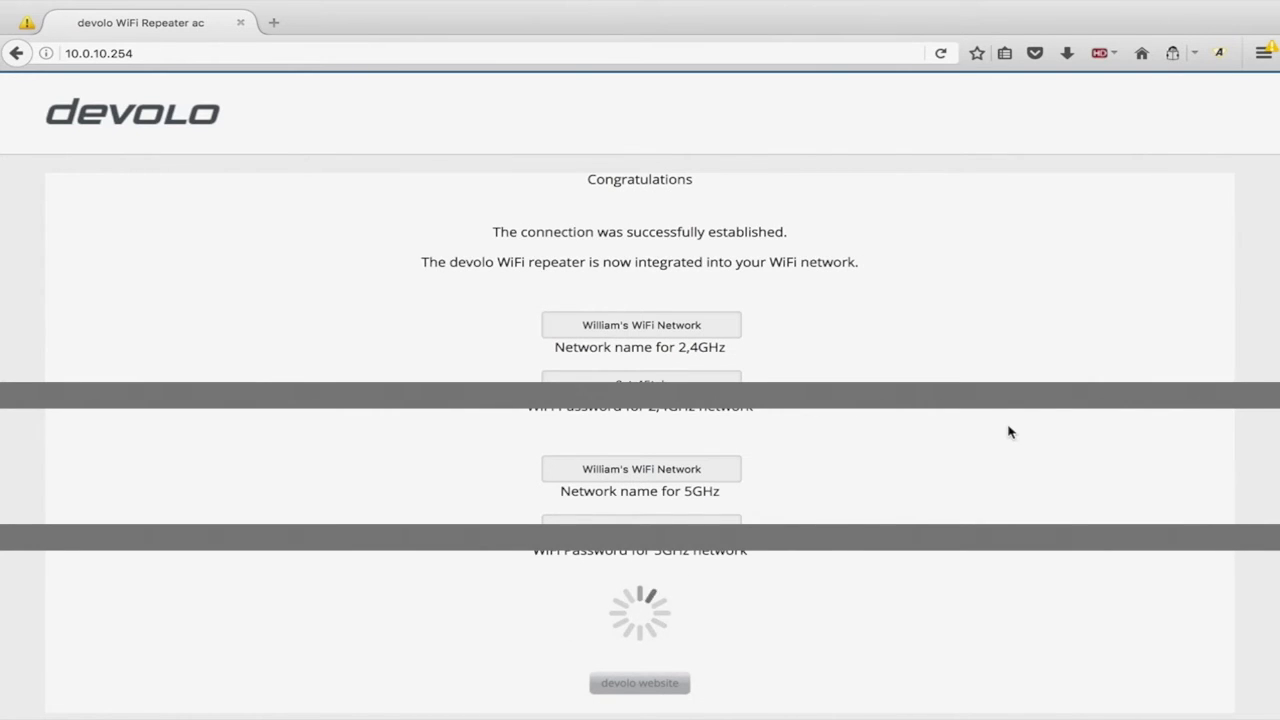
scroll(1010, 432, "up", 1)
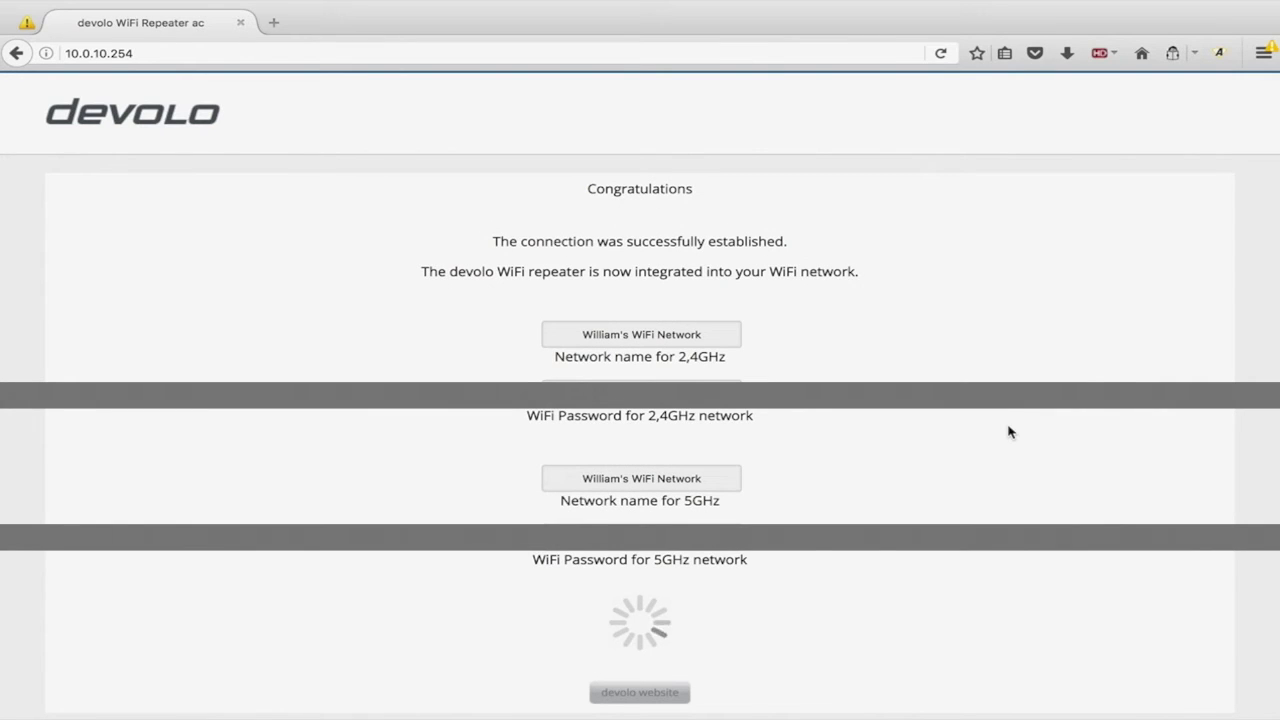
- Load the repeater's configuration page at 192.168.0.7 and check the operation mode choices without changing Repeater Mode
scroll(1010, 432, "down", 1)
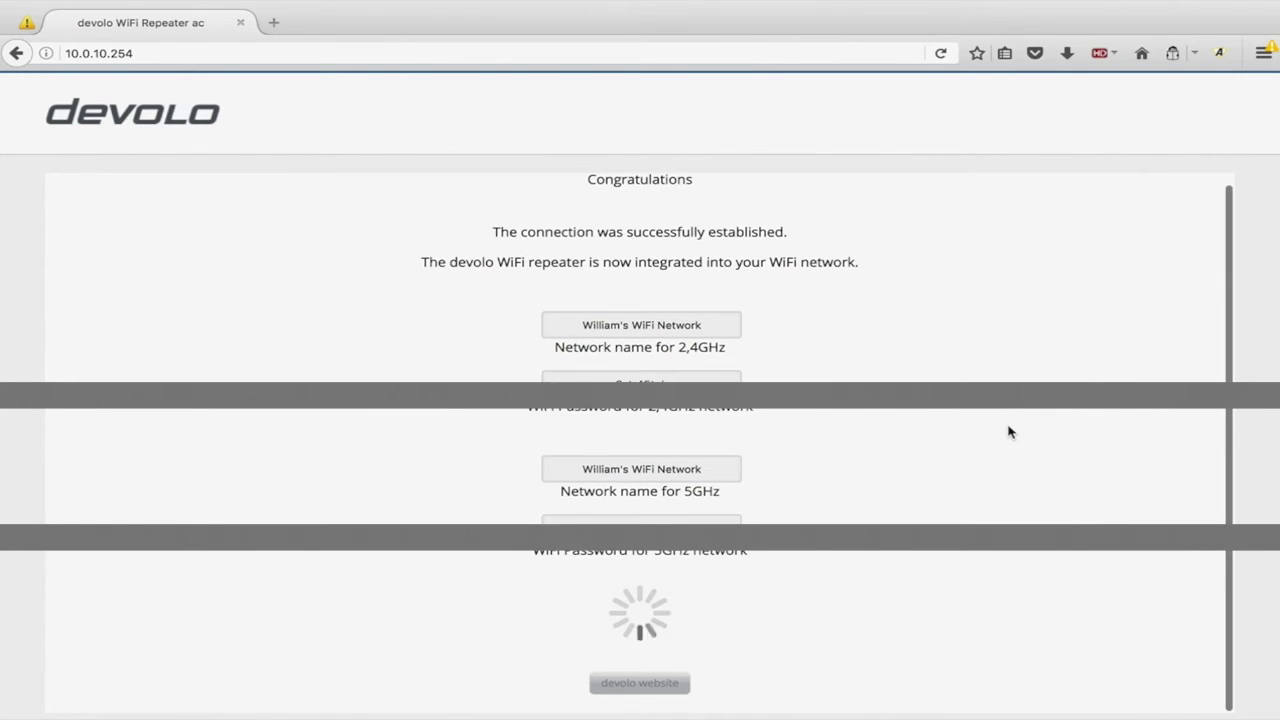
scroll(1010, 432, "up", 1)
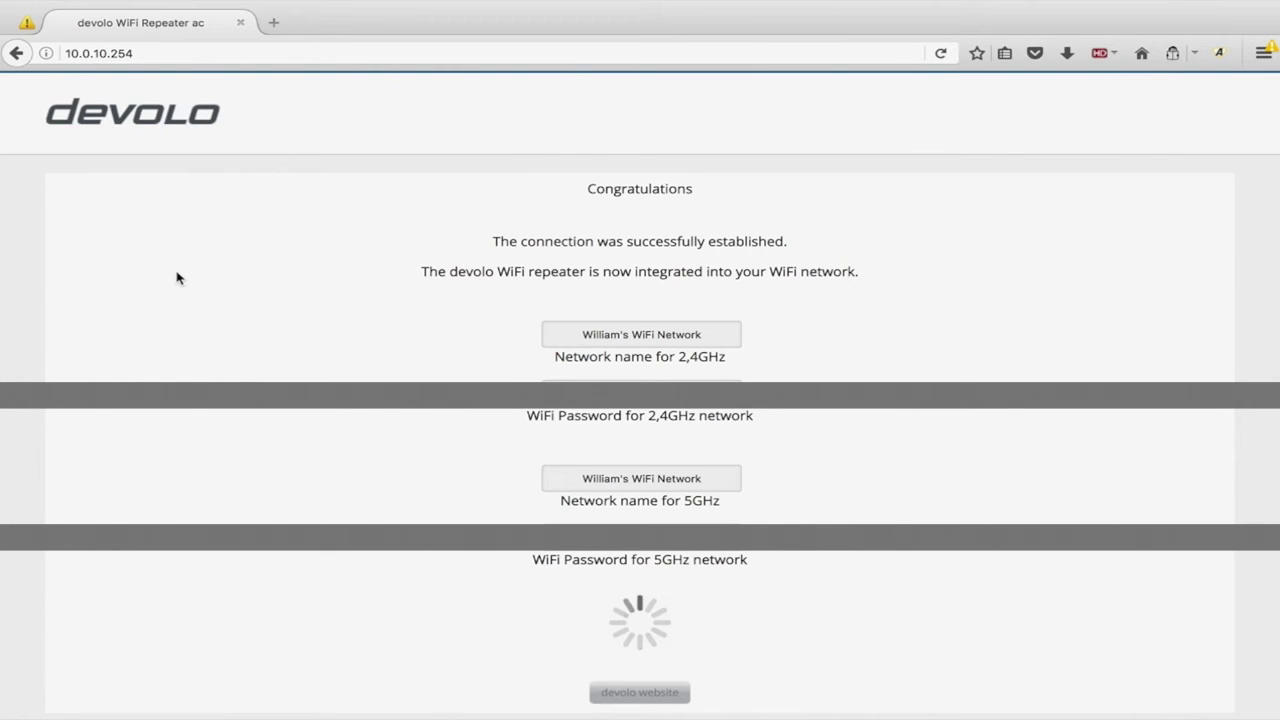
left_click(137, 54)
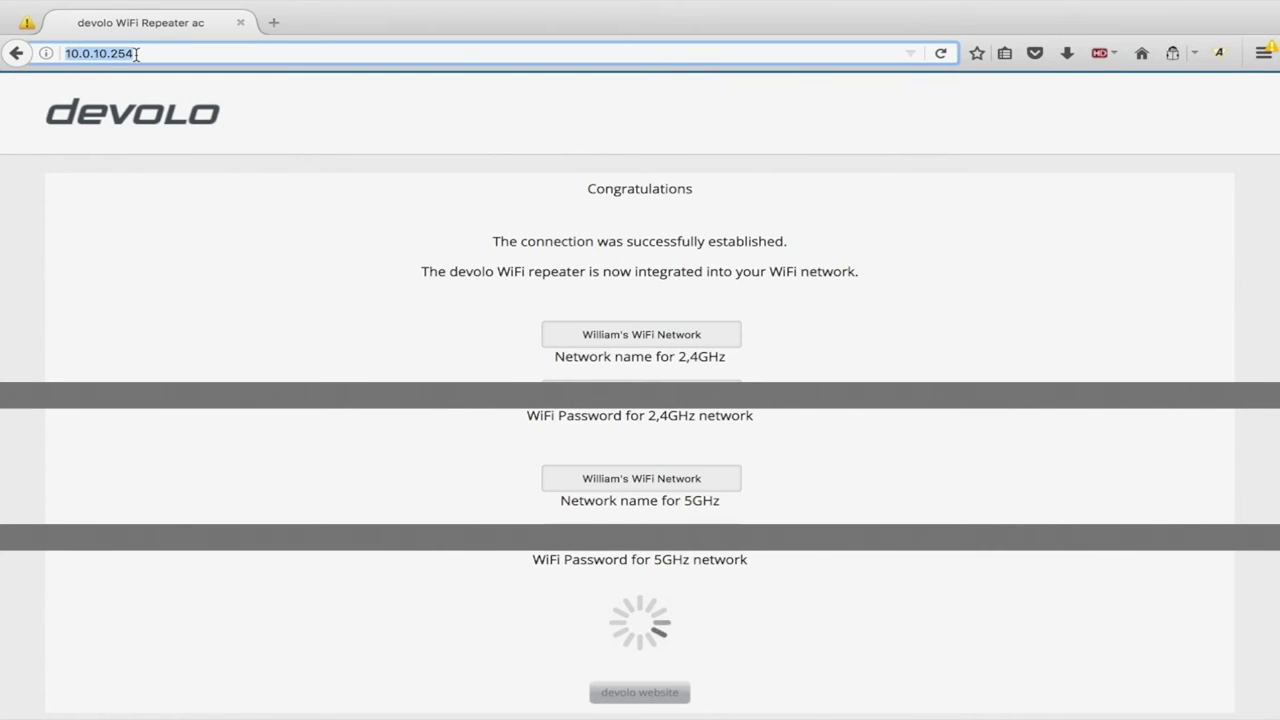
key("Return")
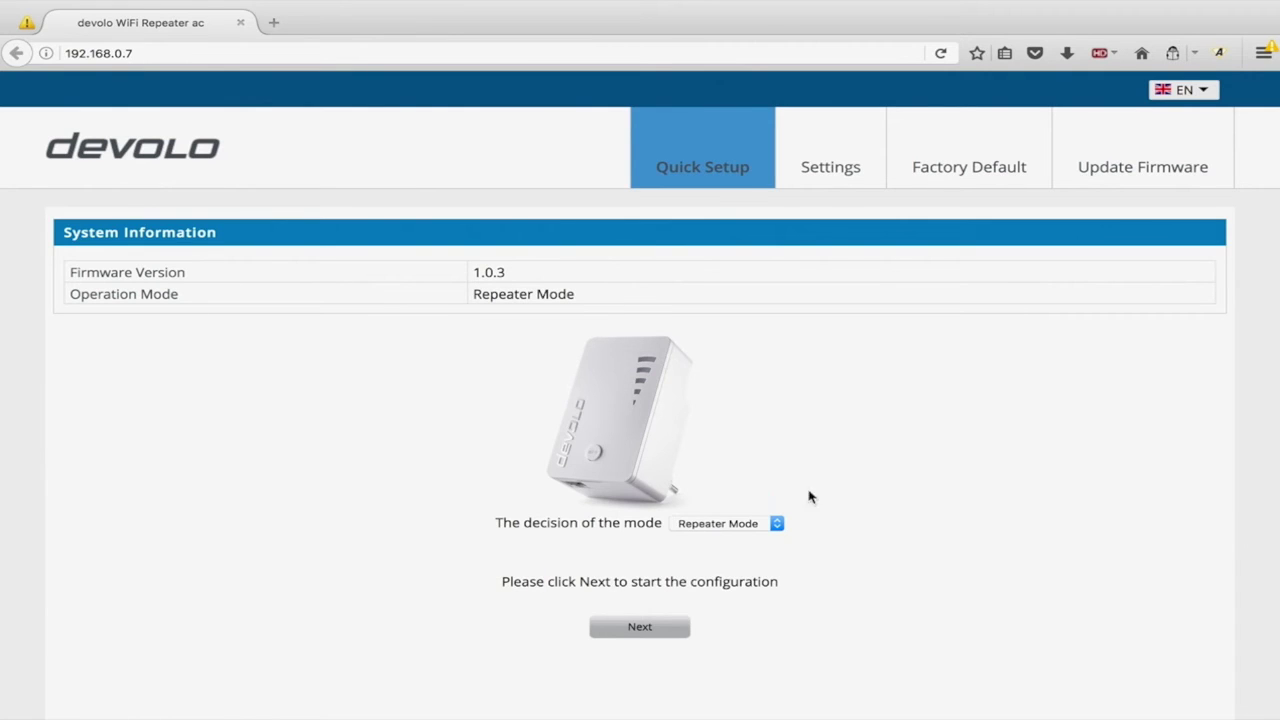
left_click(770, 529)
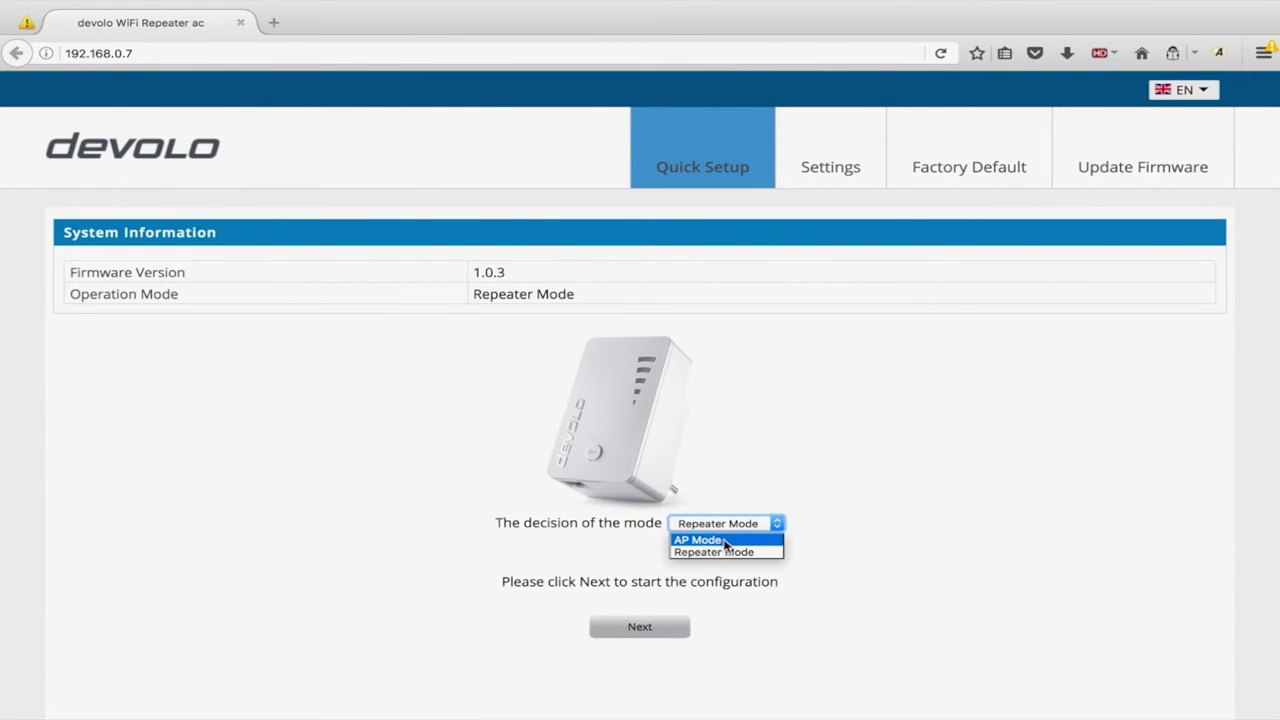
left_click(520, 474)
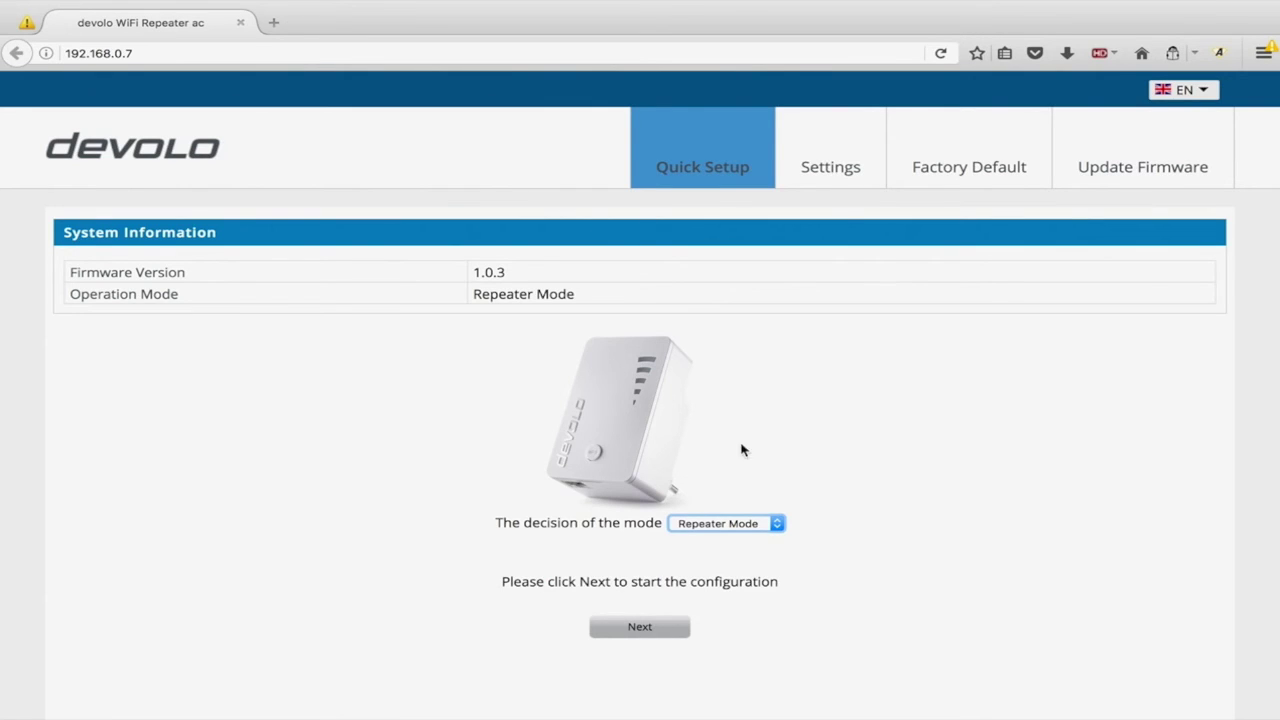
- Try turning Crossband Repeating on in the repeater's Settings without applying it, and view the Factory Default page
left_click(836, 178)
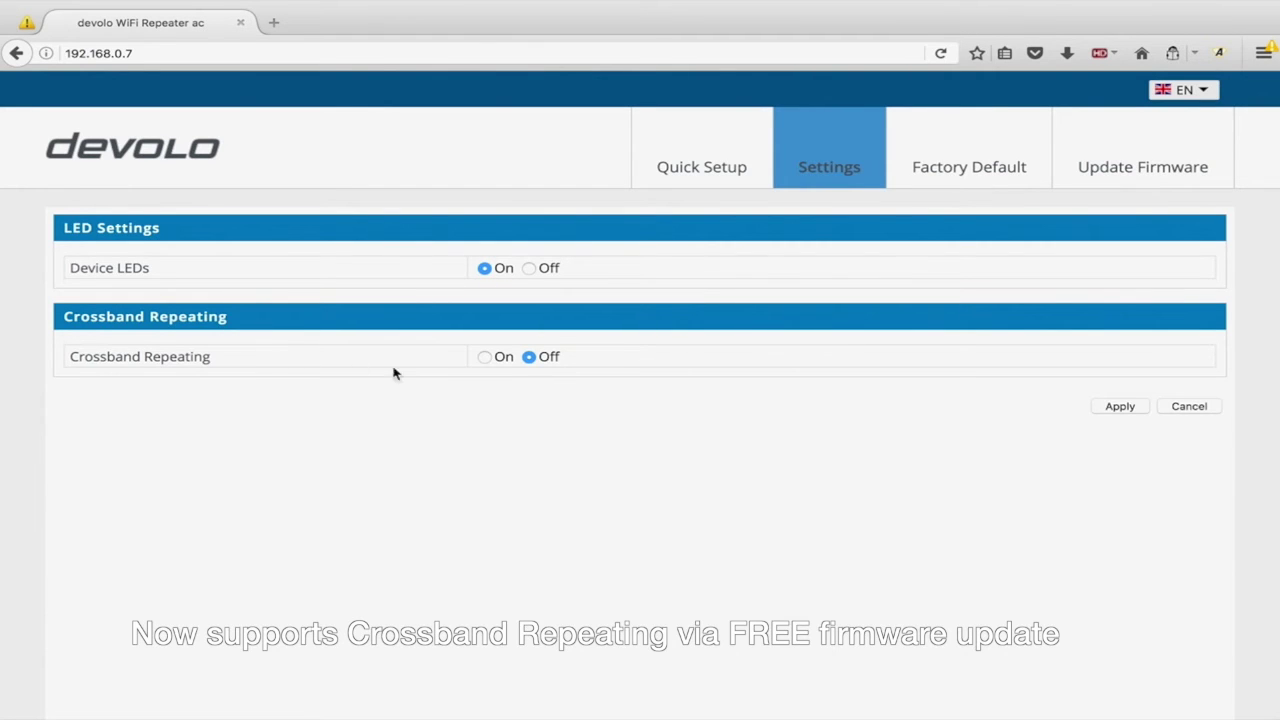
left_click(485, 358)
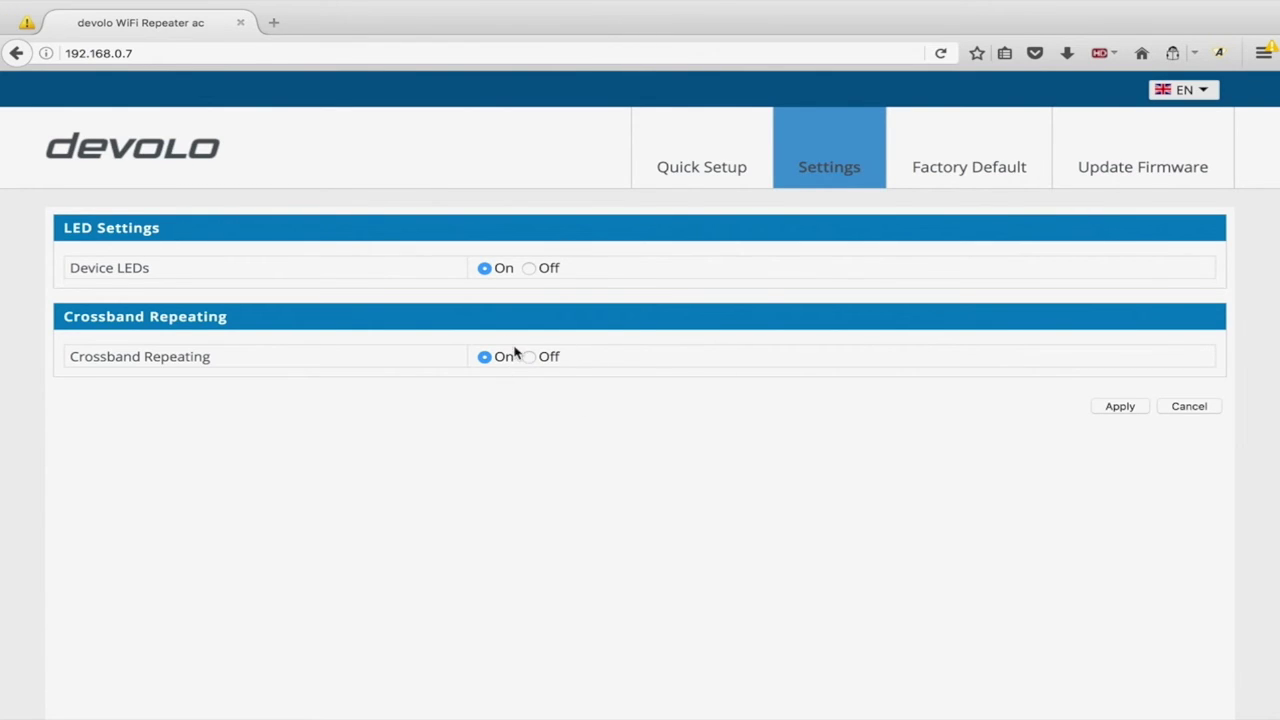
left_click(982, 174)
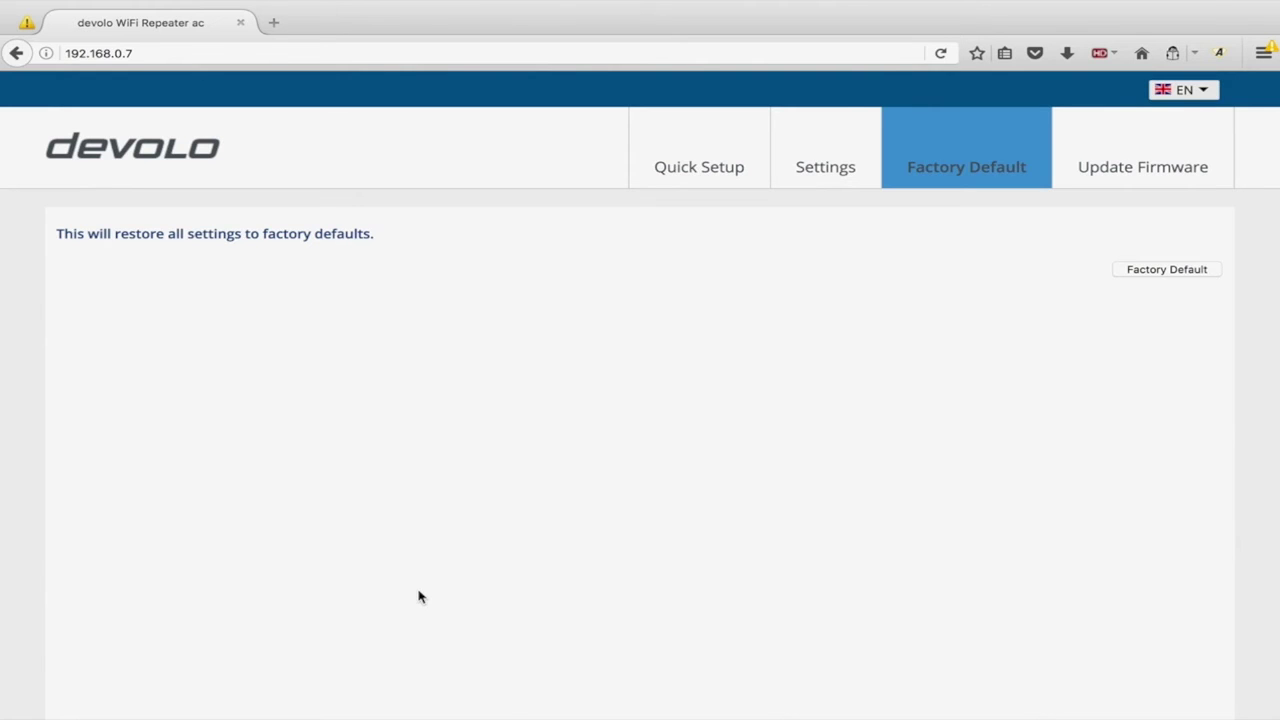
- View the Update Firmware page and open the Downloads section of the WiFi Repeater ac product page on devolo.co.uk
left_click(1121, 190)
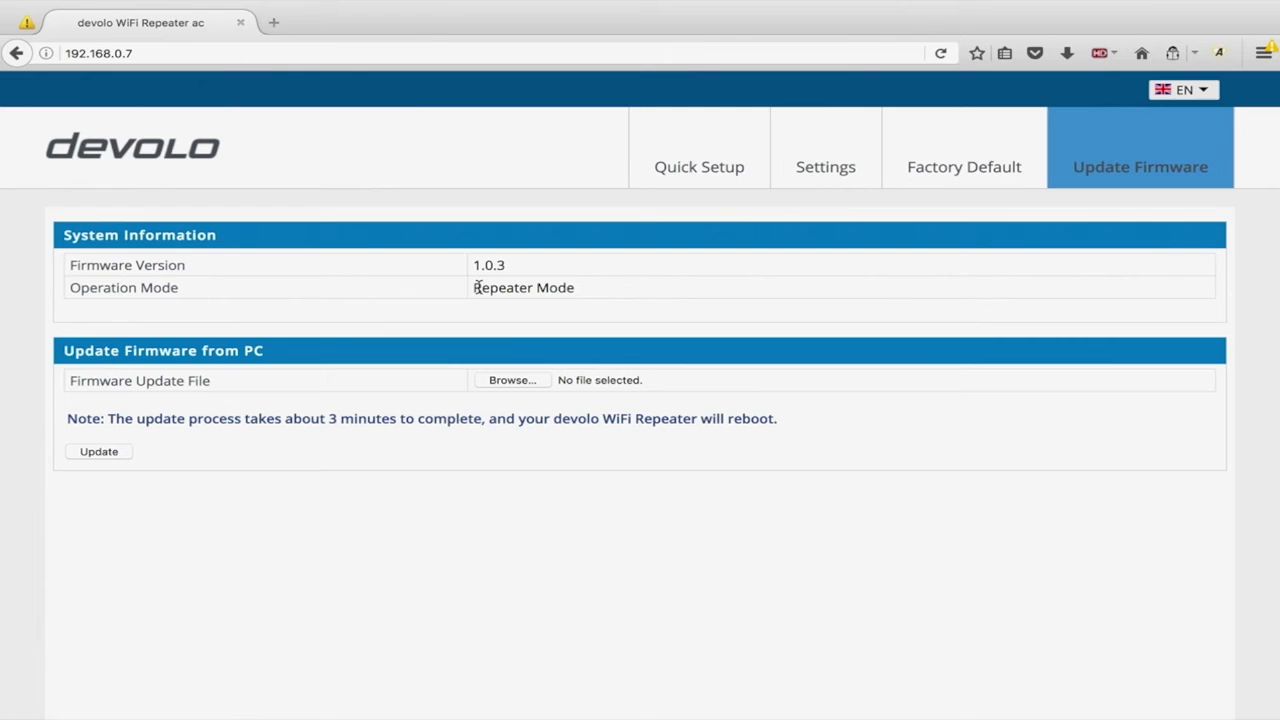
left_click(274, 24)
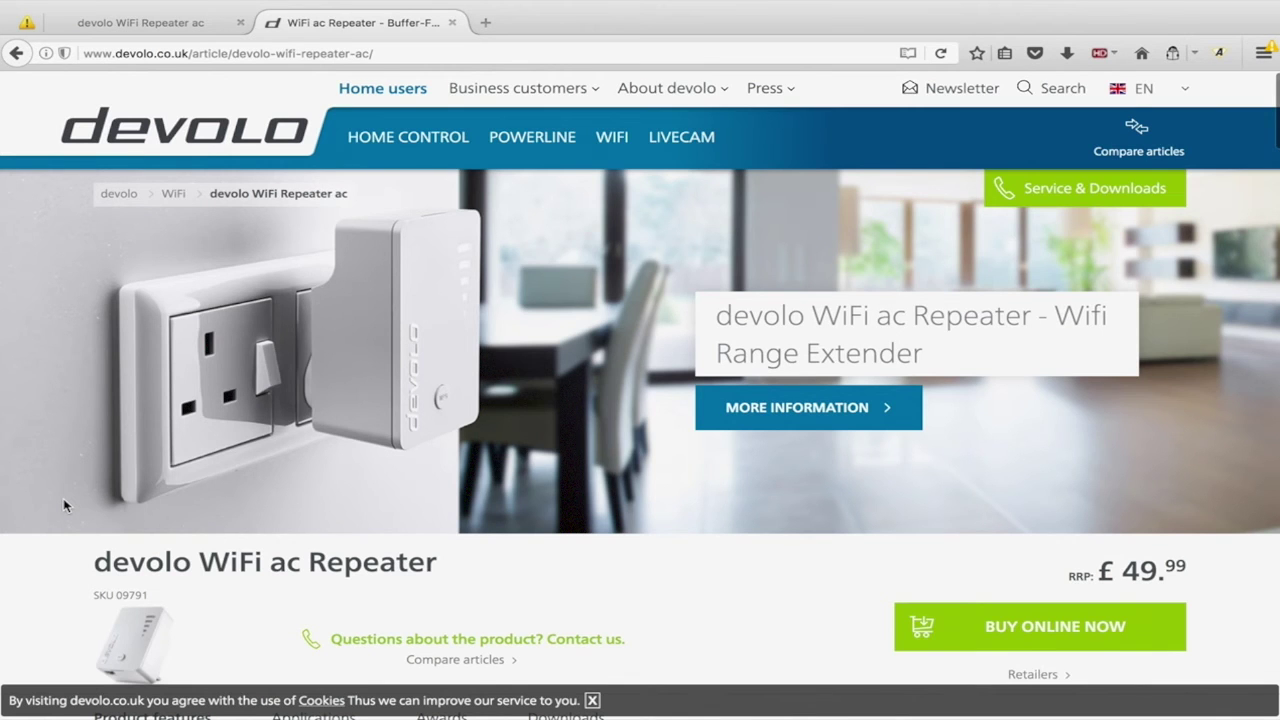
scroll(63, 500, "down", 2)
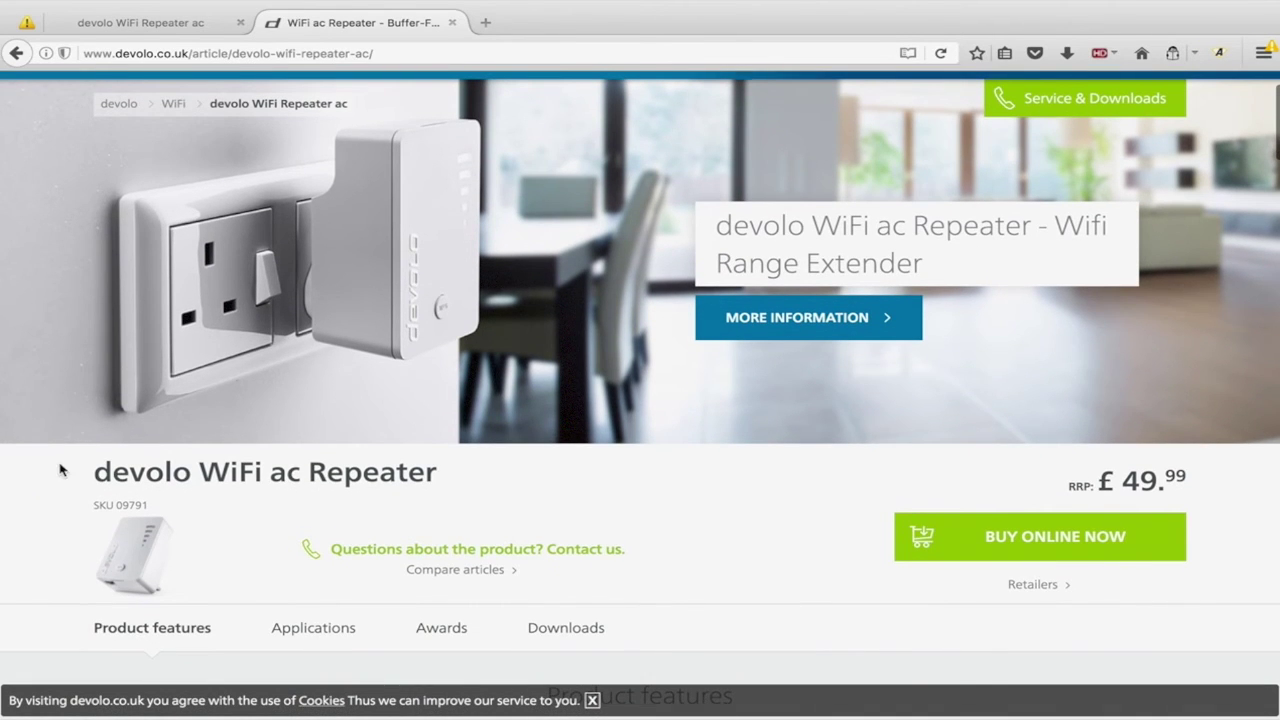
scroll(60, 470, "up", 2)
scroll(60, 466, "down", 5)
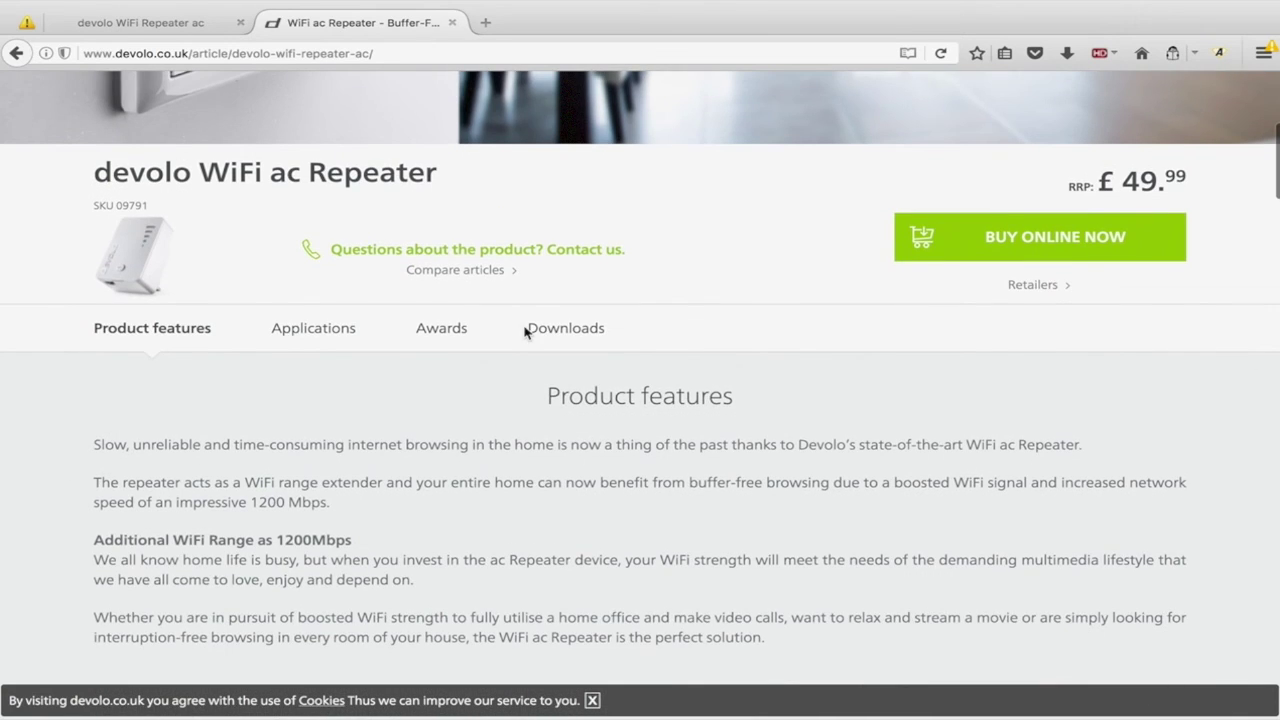
left_click(548, 328)
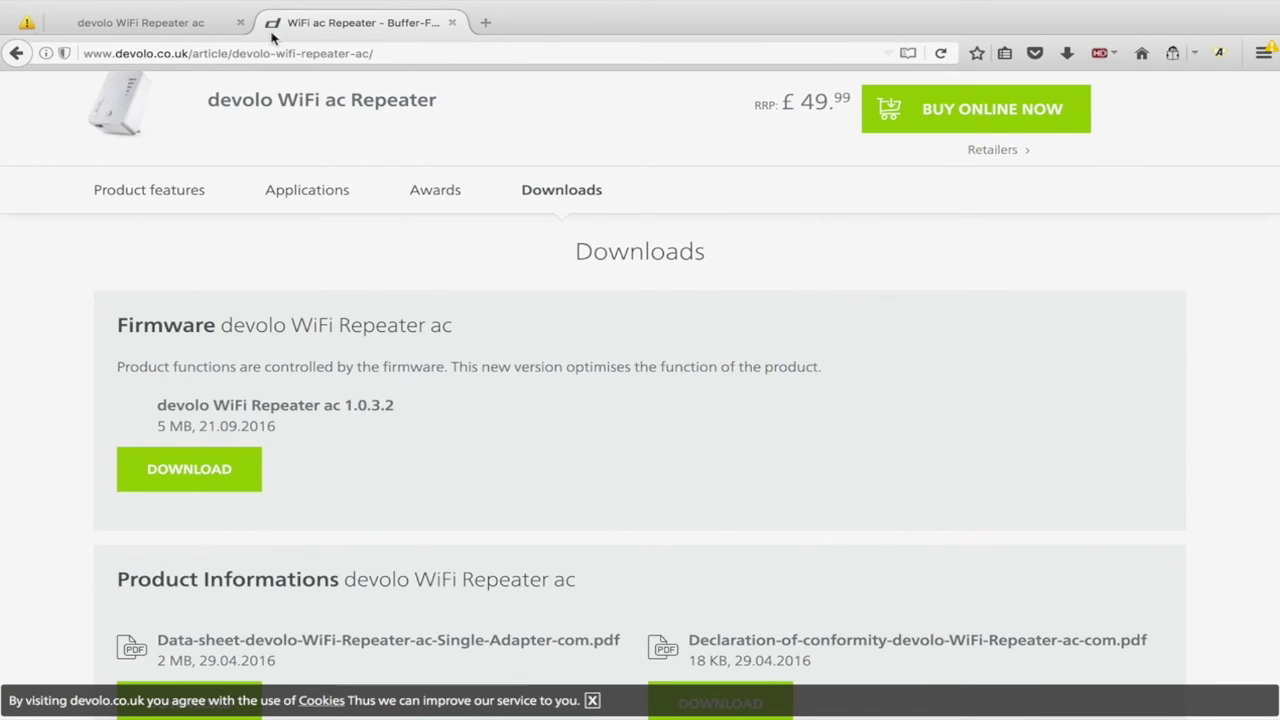
- Compare the repeater's installed firmware version with the firmware version offered on the devolo Downloads page
left_click(183, 25)
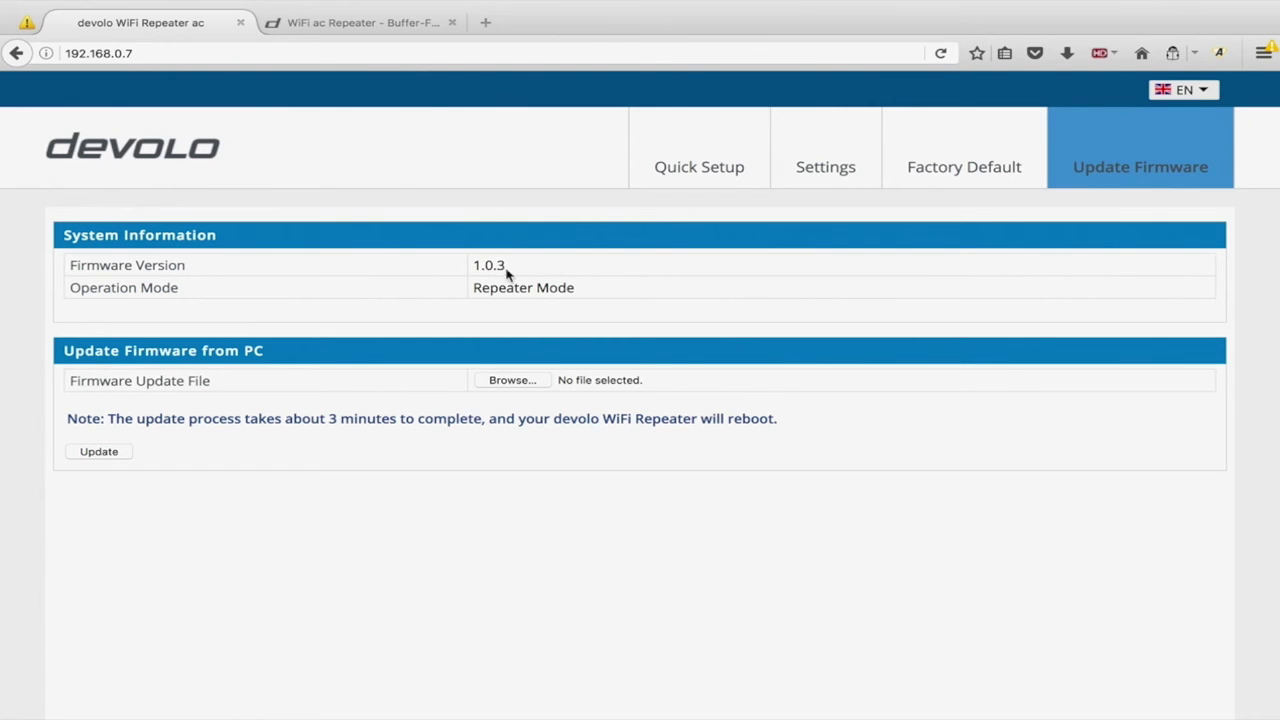
left_click(377, 22)
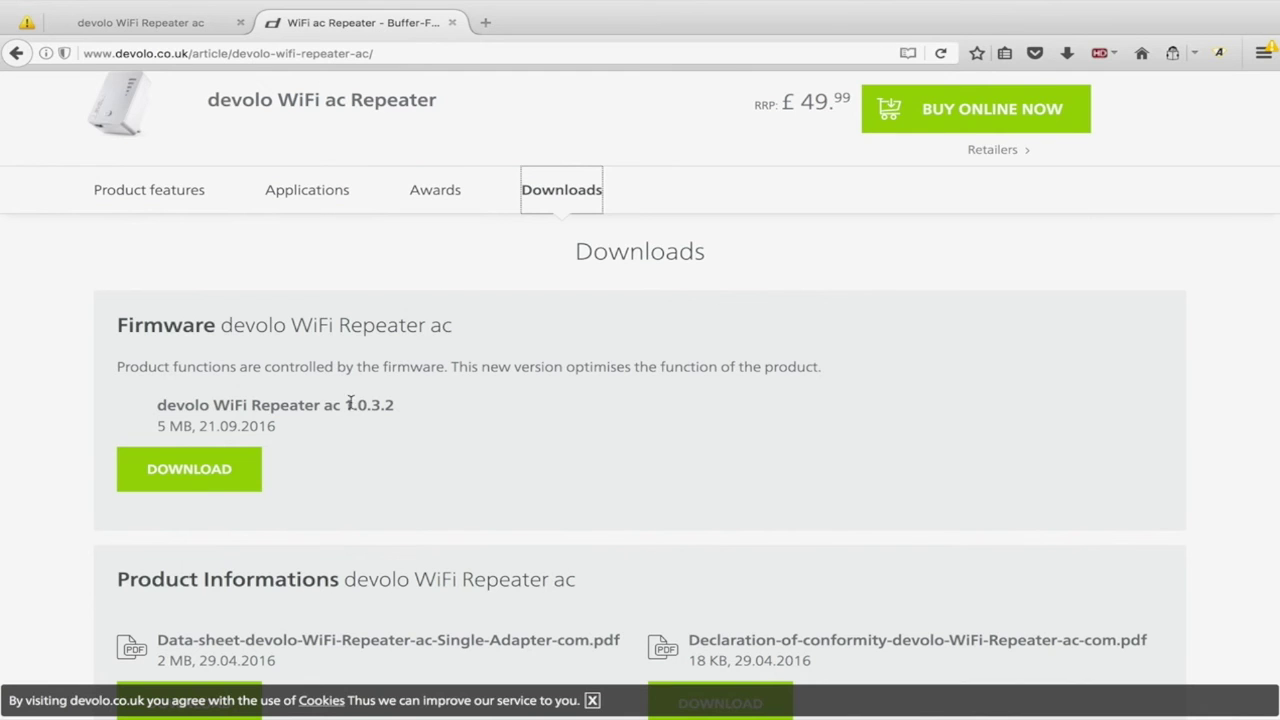
left_click(183, 22)
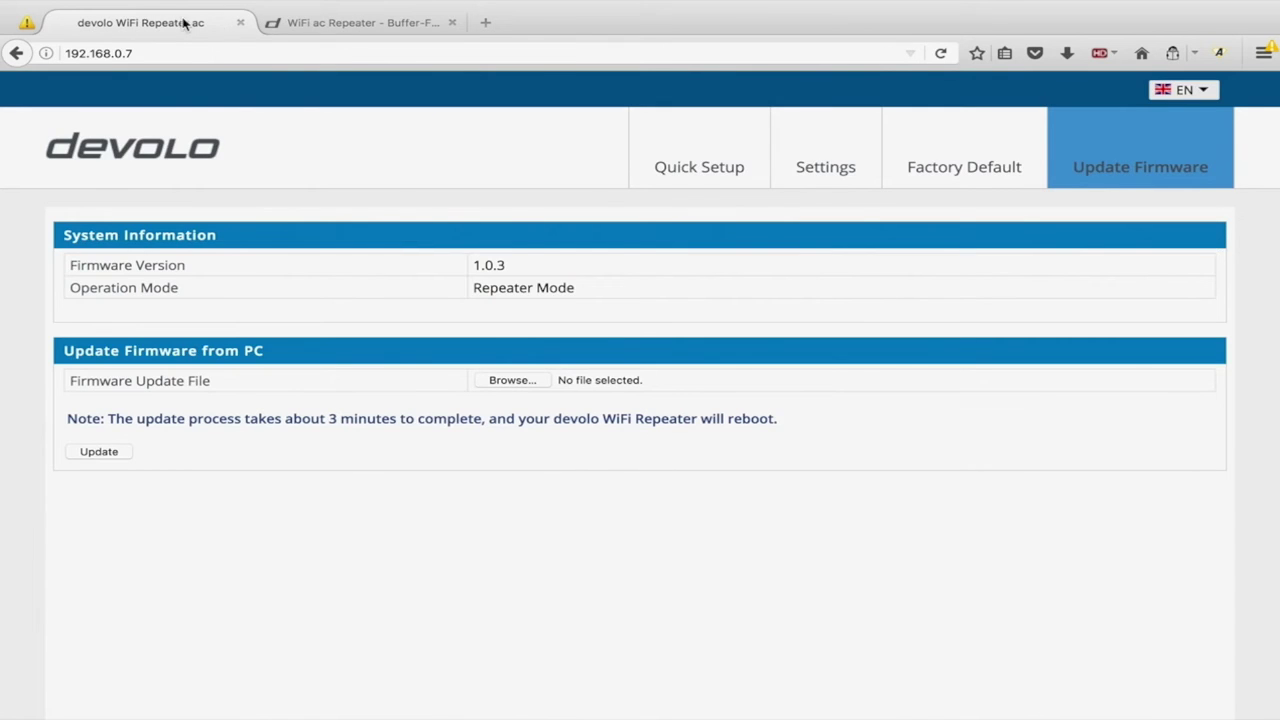
left_click(310, 22)
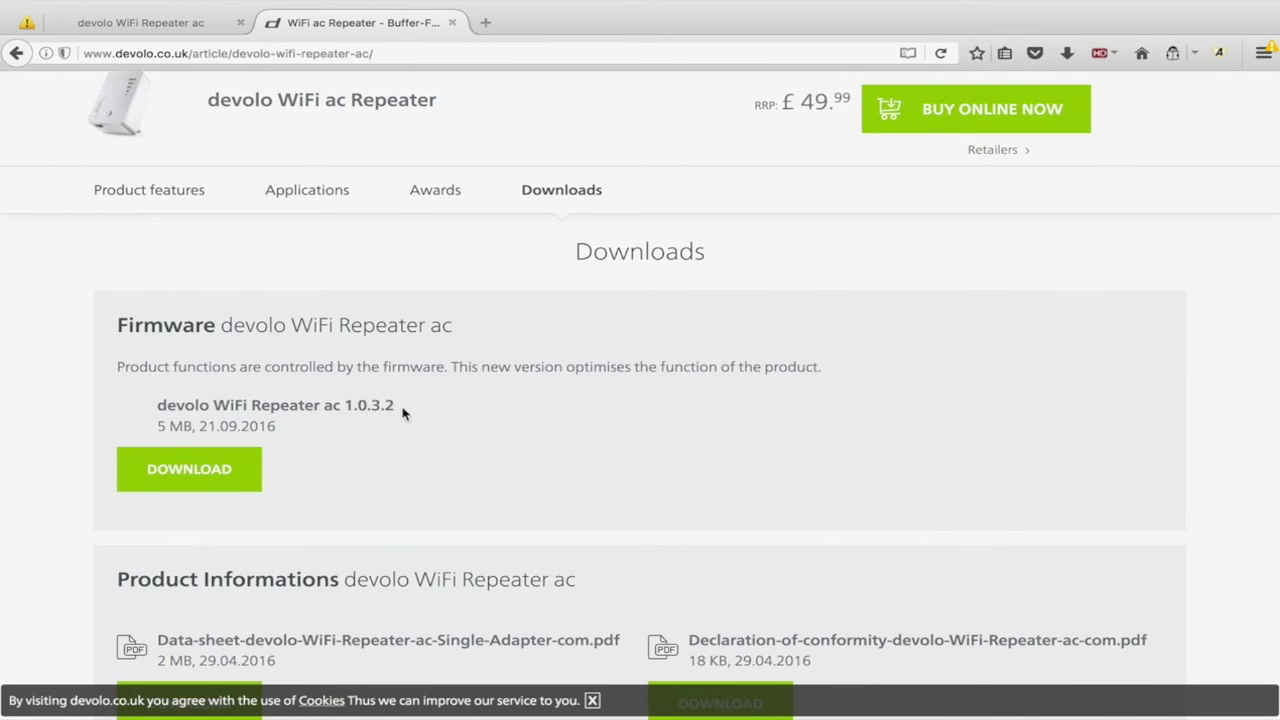
left_click(172, 26)
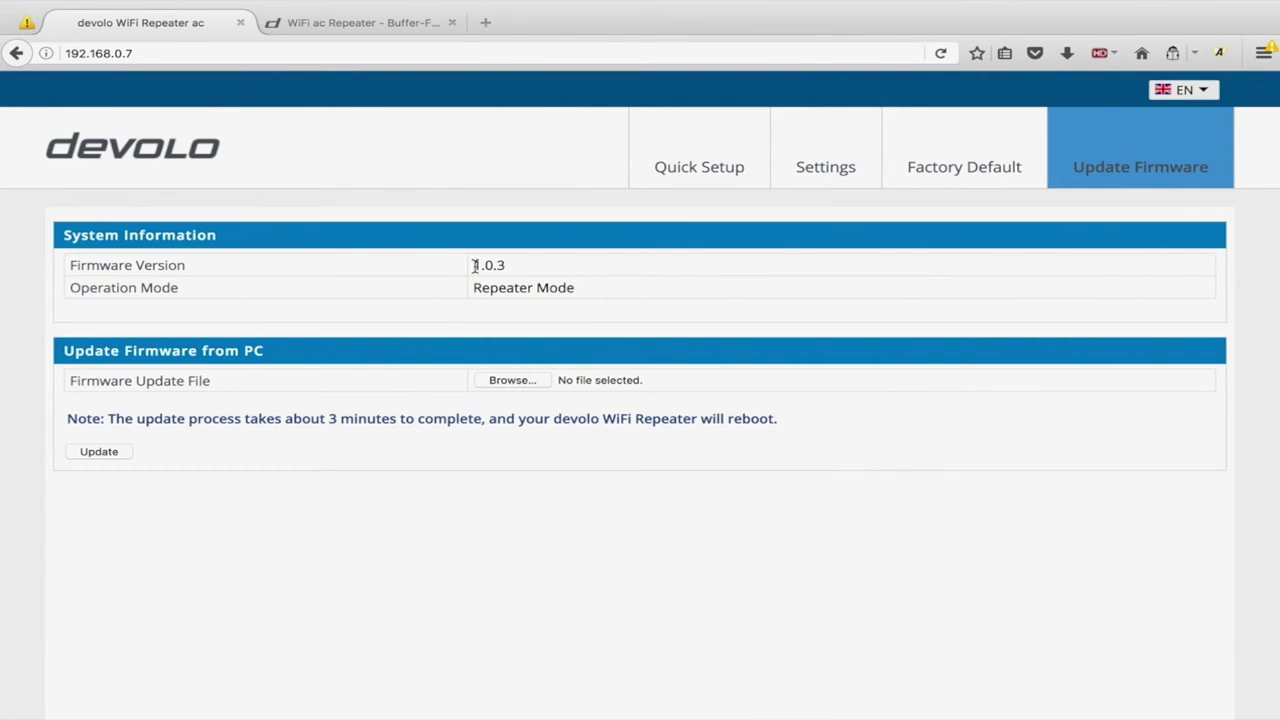
left_click(349, 28)
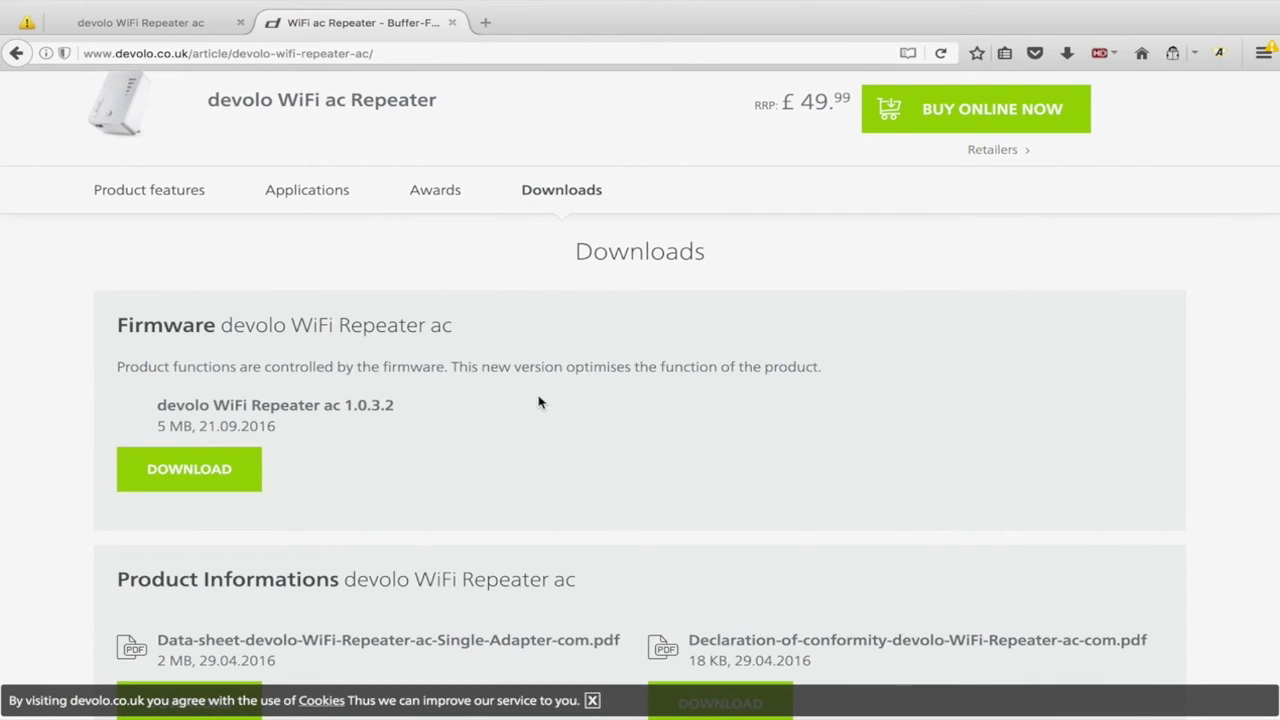
left_click(138, 30)
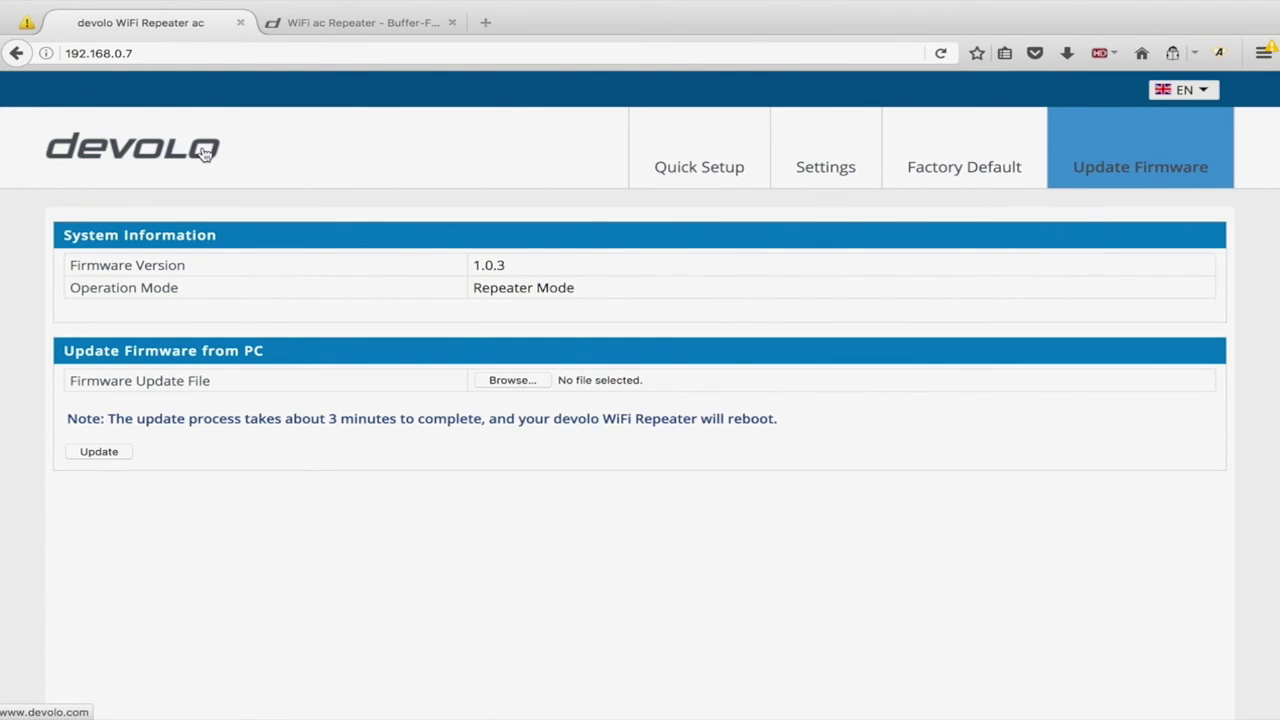
- Return to the repeater's Settings and try Crossband Repeating set to On
left_click(818, 188)
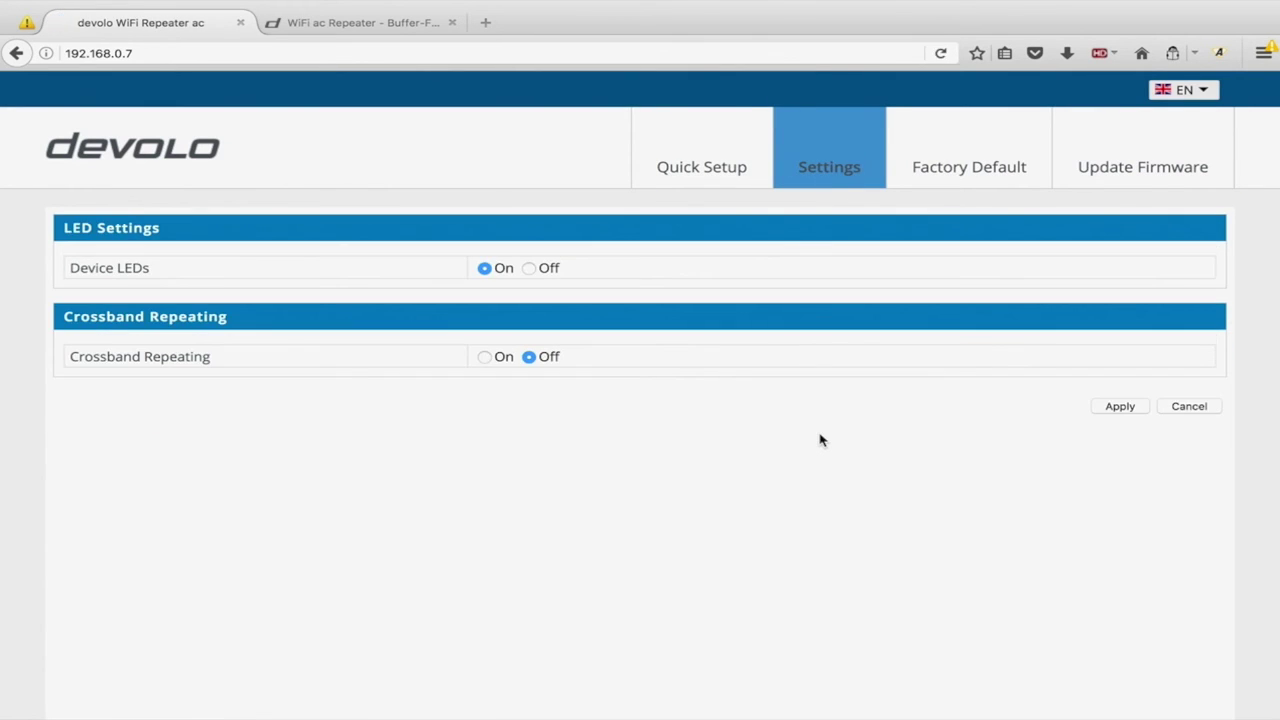
left_click(484, 358)
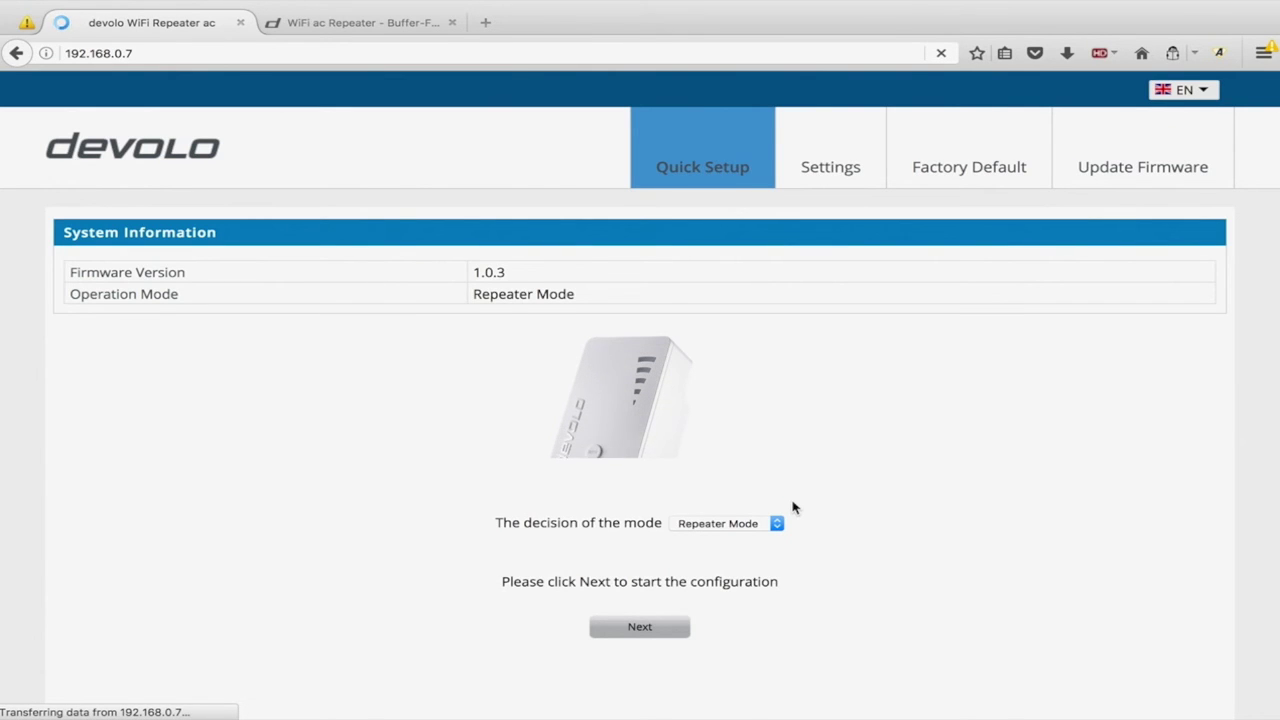
- Switch the operation mode to AP Mode in Quick Setup and confirm the change
scroll(793, 508, "down", 1)
left_click(750, 481)
left_click(724, 497)
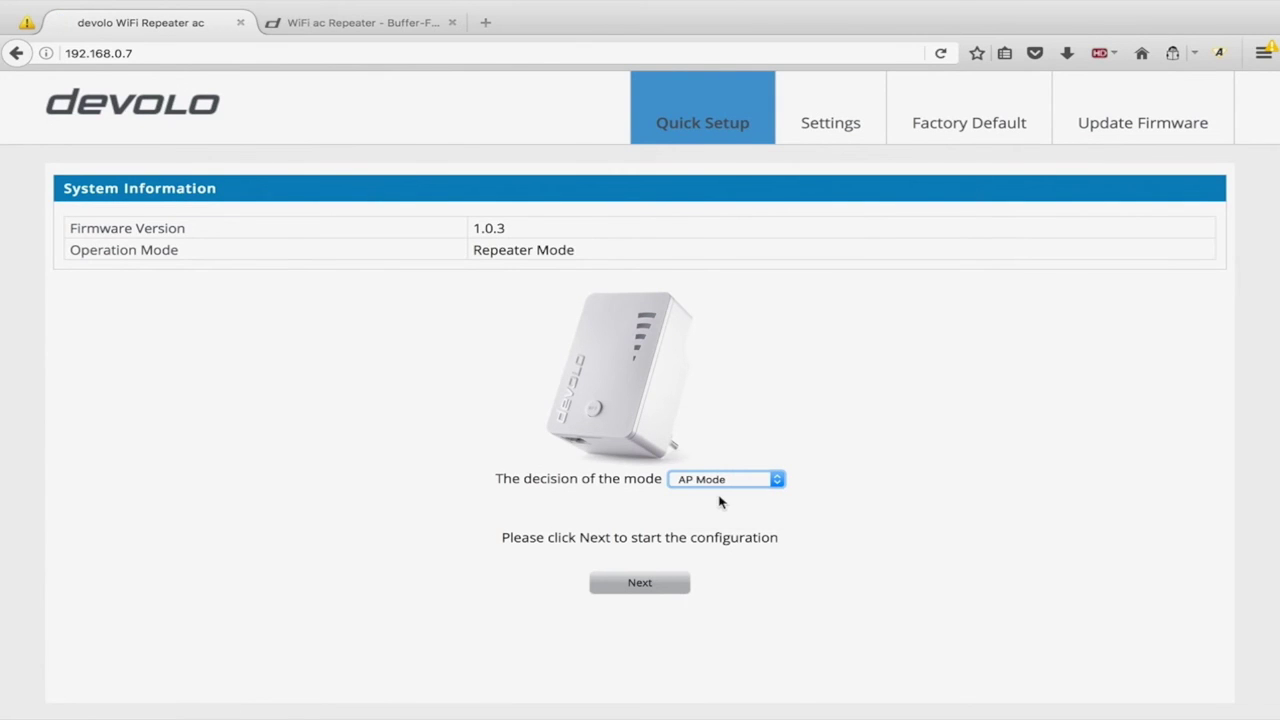
left_click(638, 583)
left_click(762, 351)
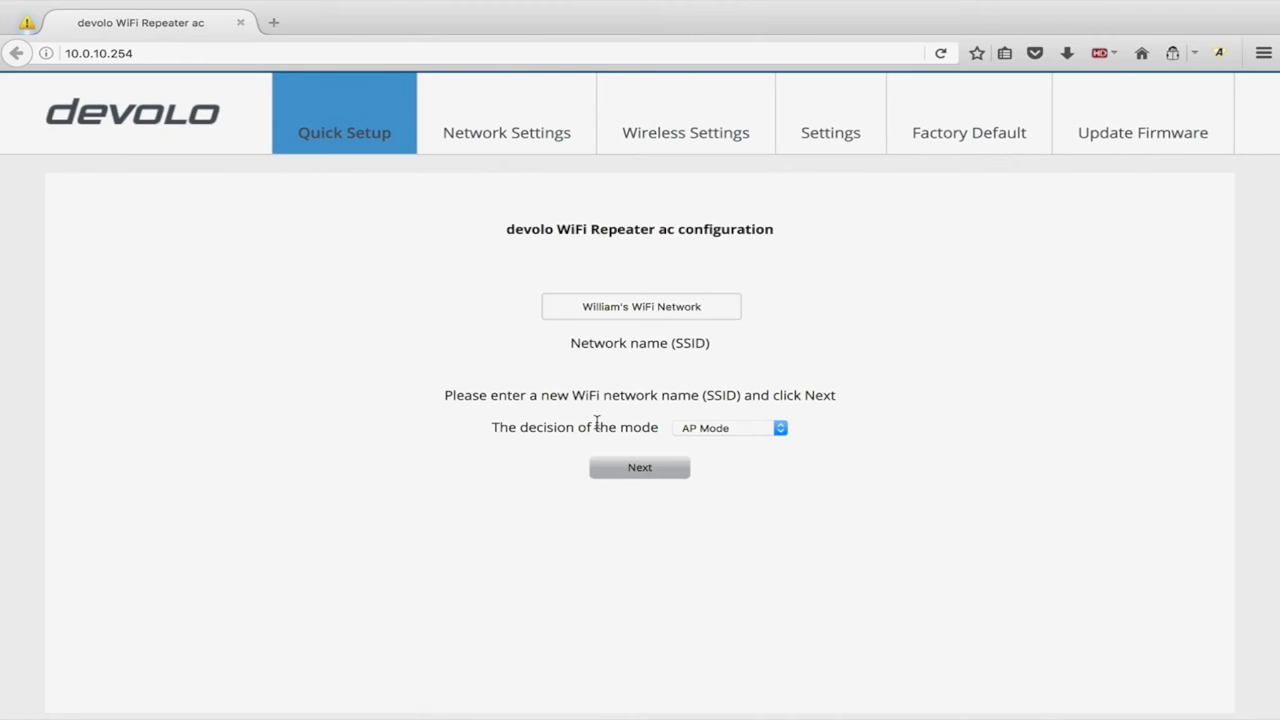
- Check the mode choices in the AP Mode Quick Setup, keep AP Mode, and open the Network Settings
left_click(741, 434)
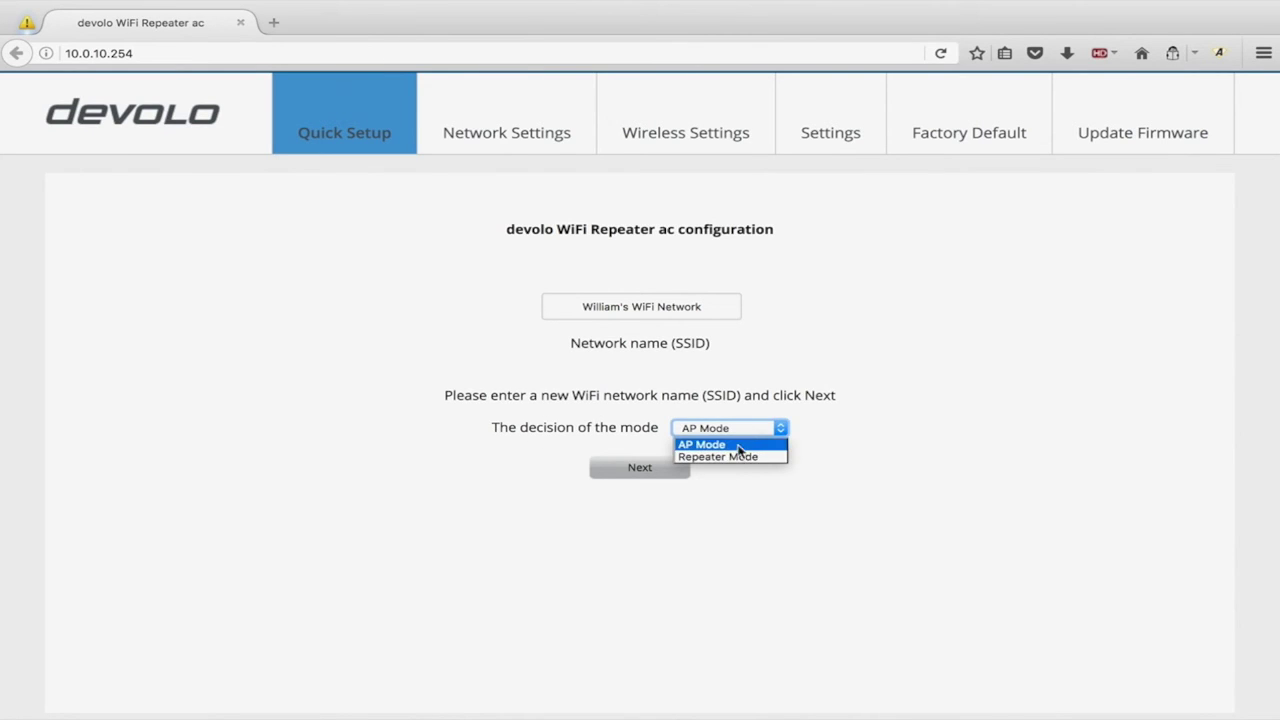
left_click(399, 264)
left_click(506, 138)
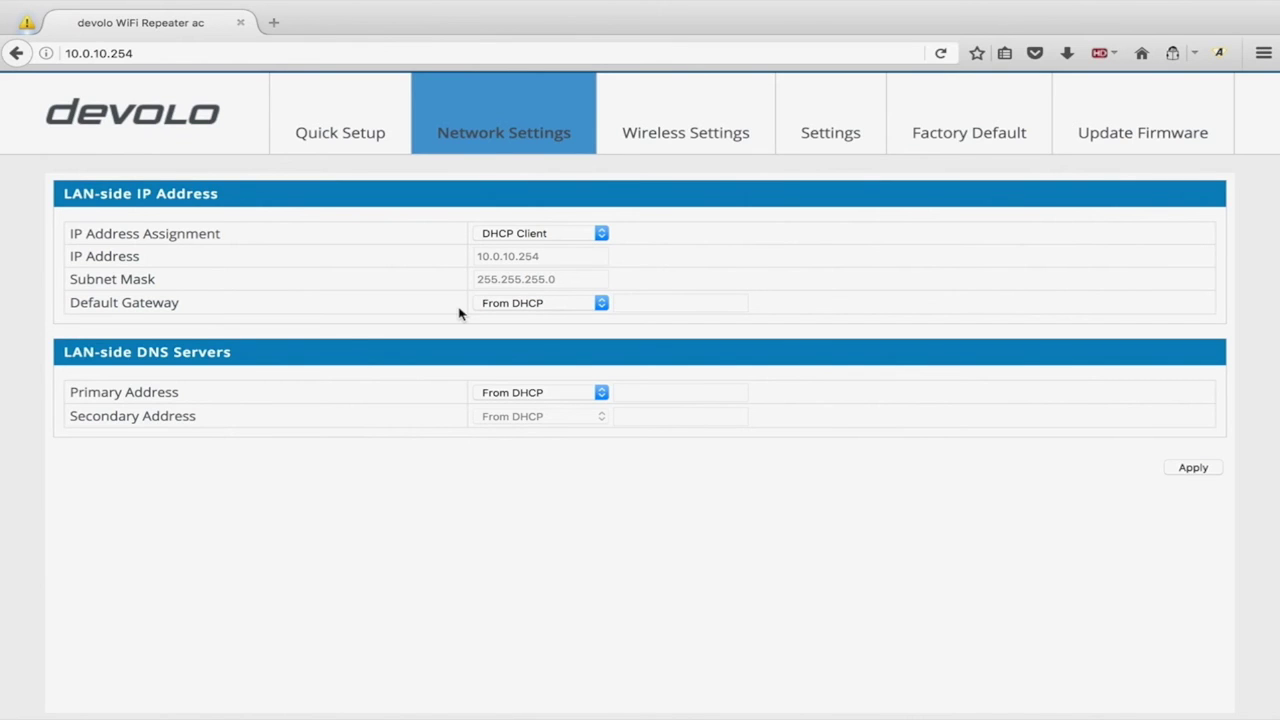
- Try Static IP Address as the IP Address Assignment and return it to DHCP Client
left_click(520, 236)
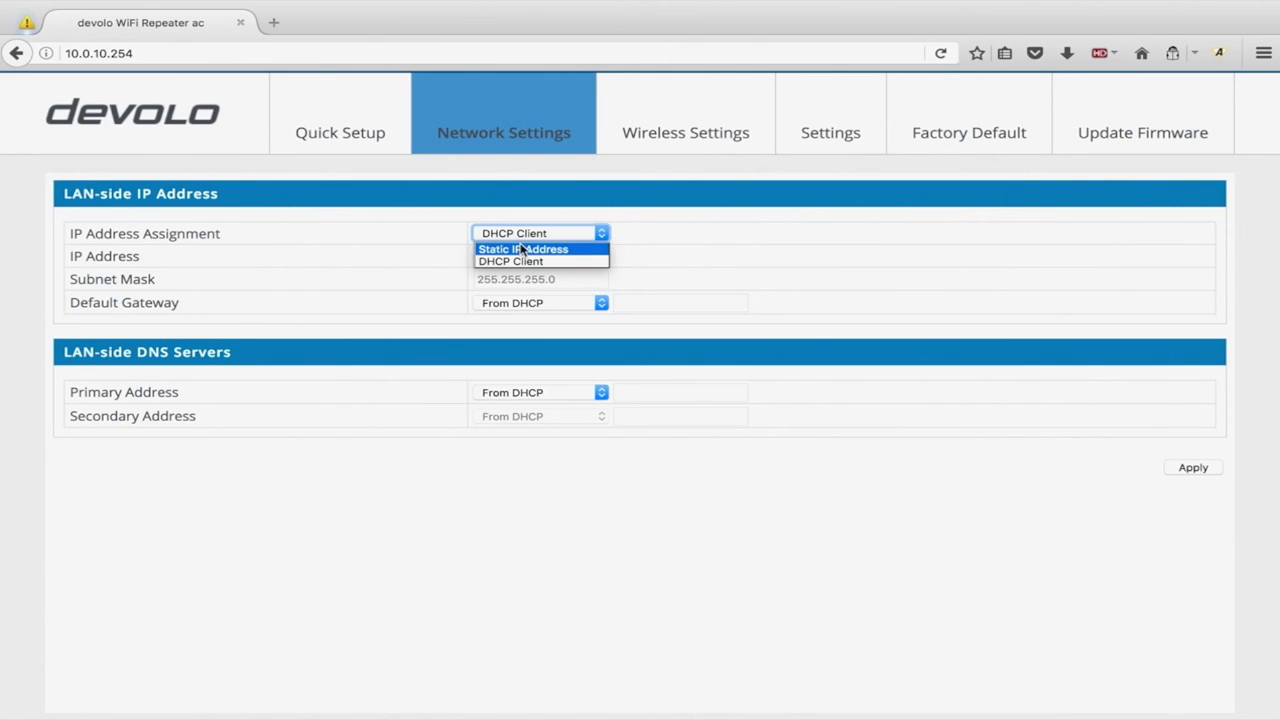
left_click(521, 249)
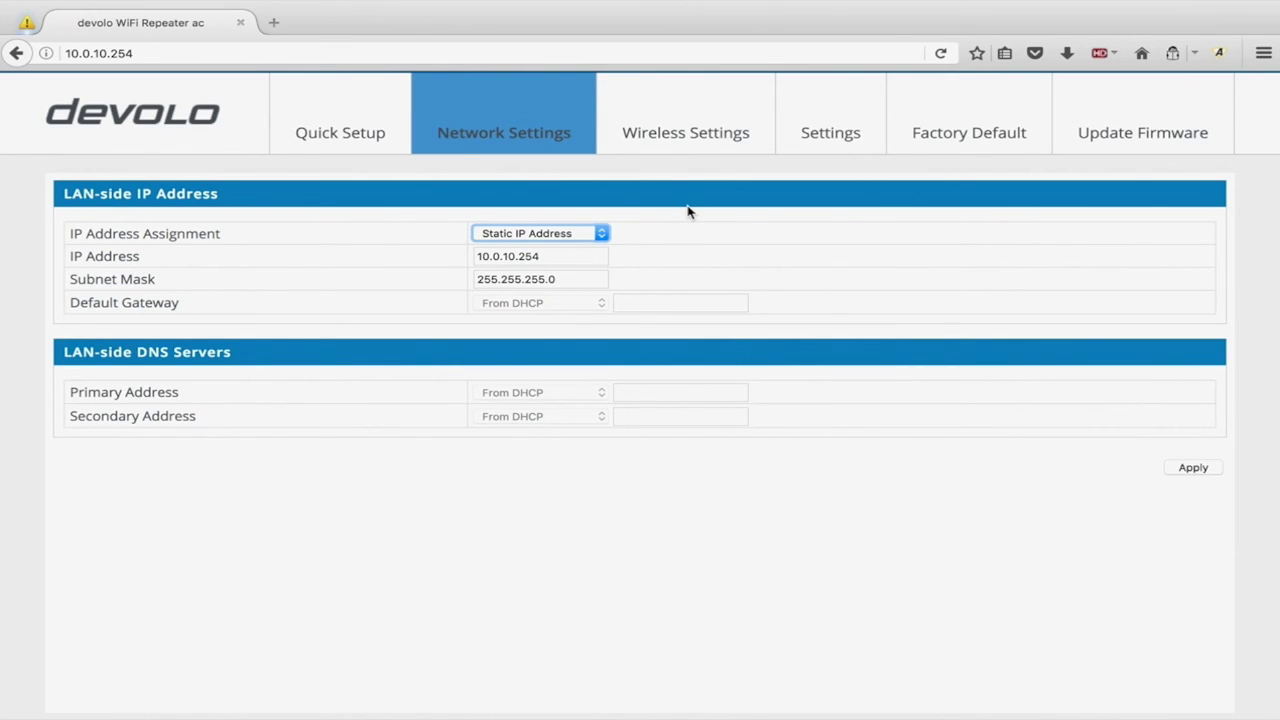
left_click(556, 236)
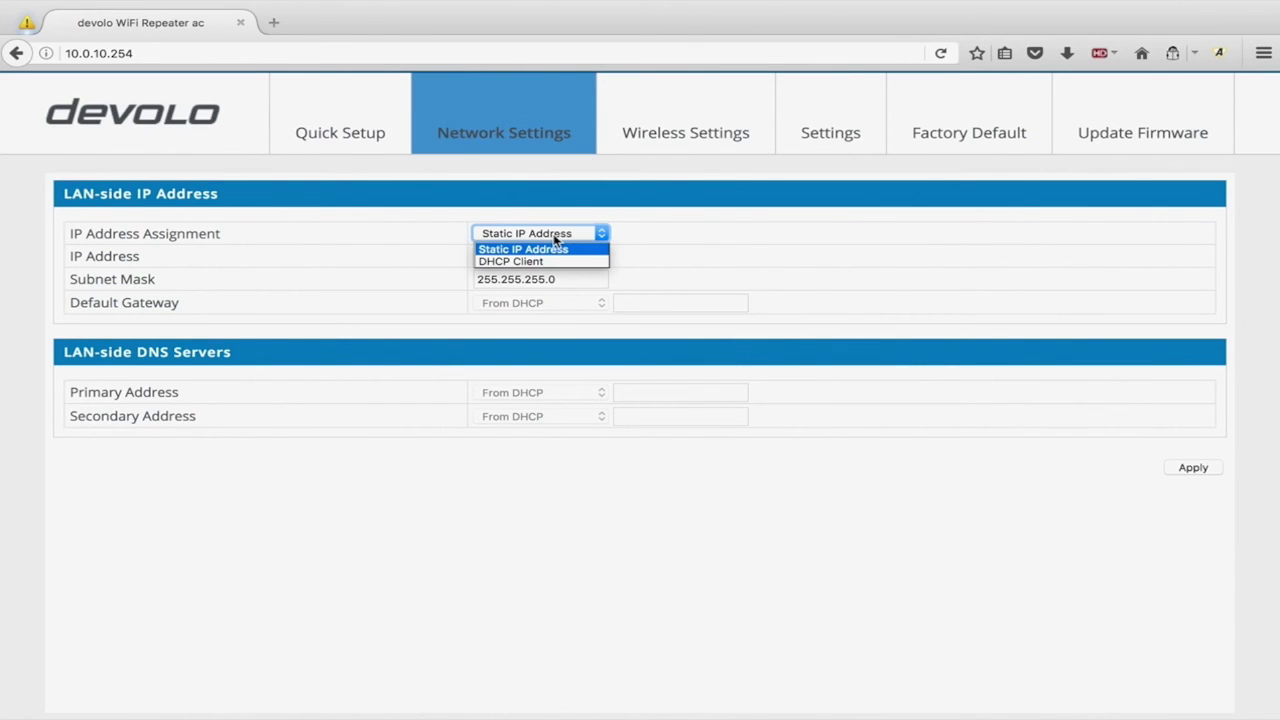
left_click(542, 262)
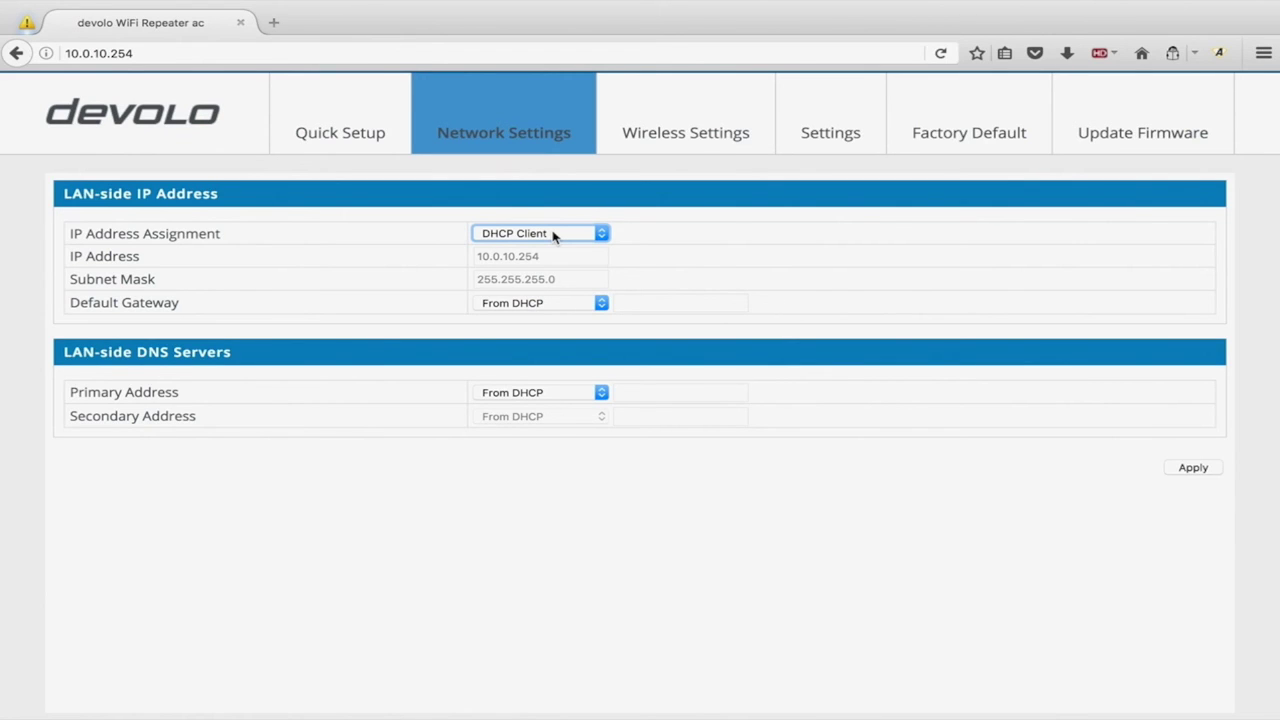
- Try User-Defined as the Default Gateway source and return it to From DHCP
left_click(536, 304)
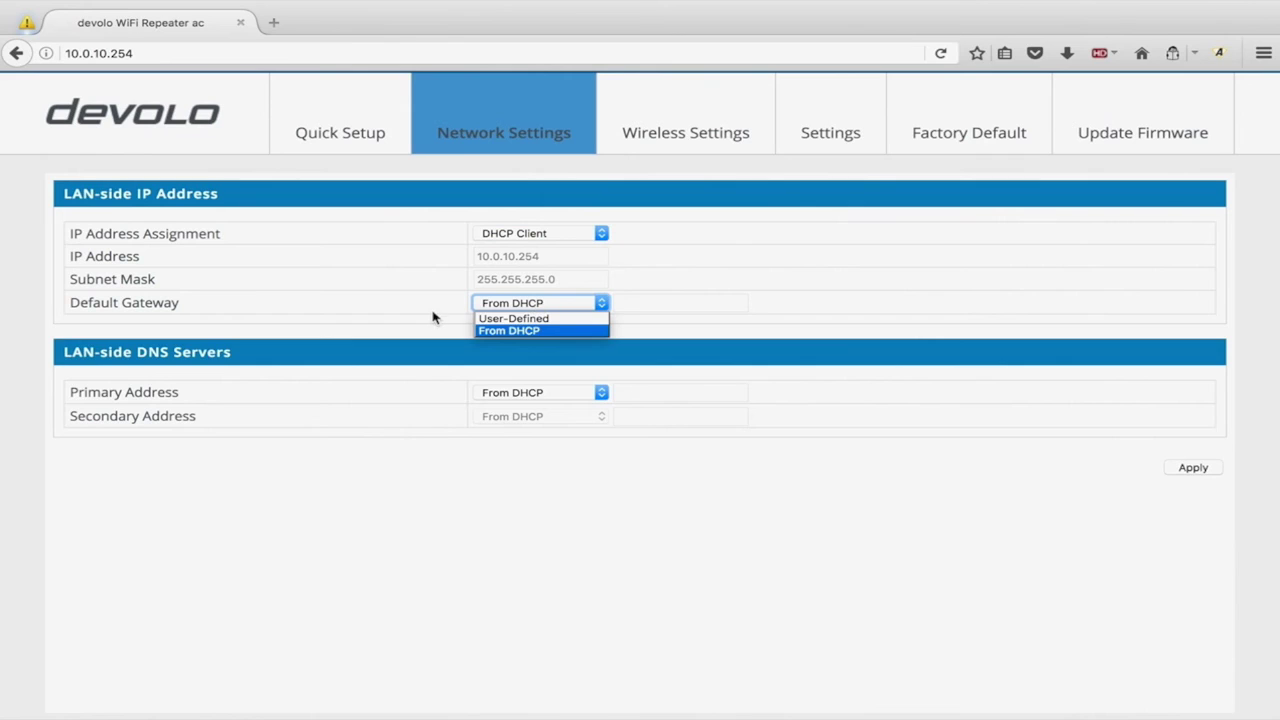
left_click(510, 319)
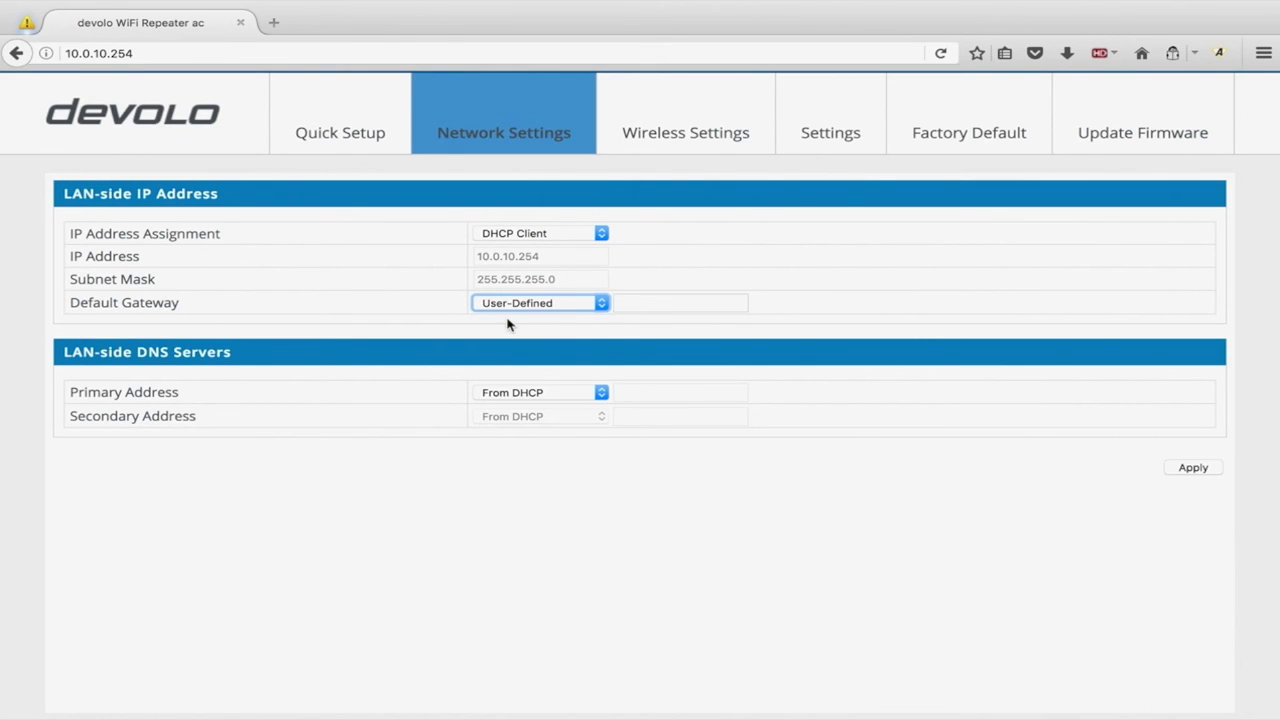
left_click(514, 305)
left_click(516, 306)
left_click(516, 306)
left_click(516, 306)
left_click(517, 307)
left_click(449, 352)
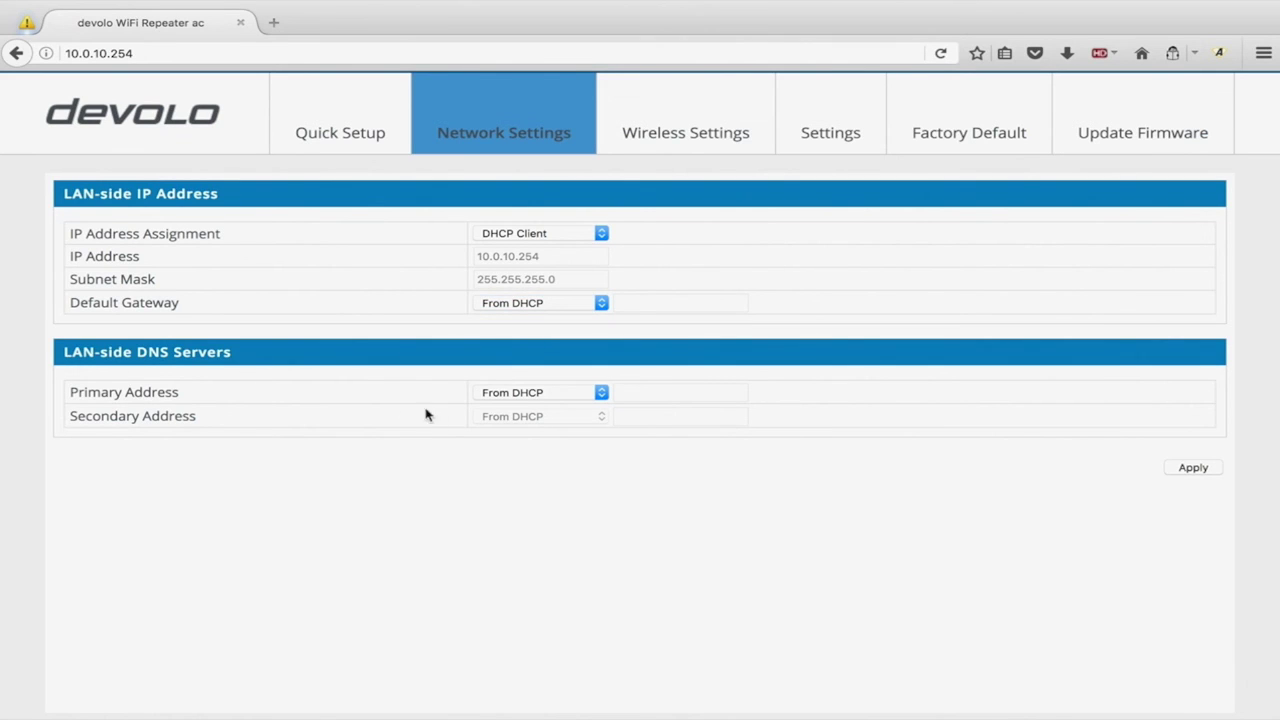
- Try User-Defined with 8.8.8.8 as the primary DNS address and return it to From DHCP
left_click(555, 398)
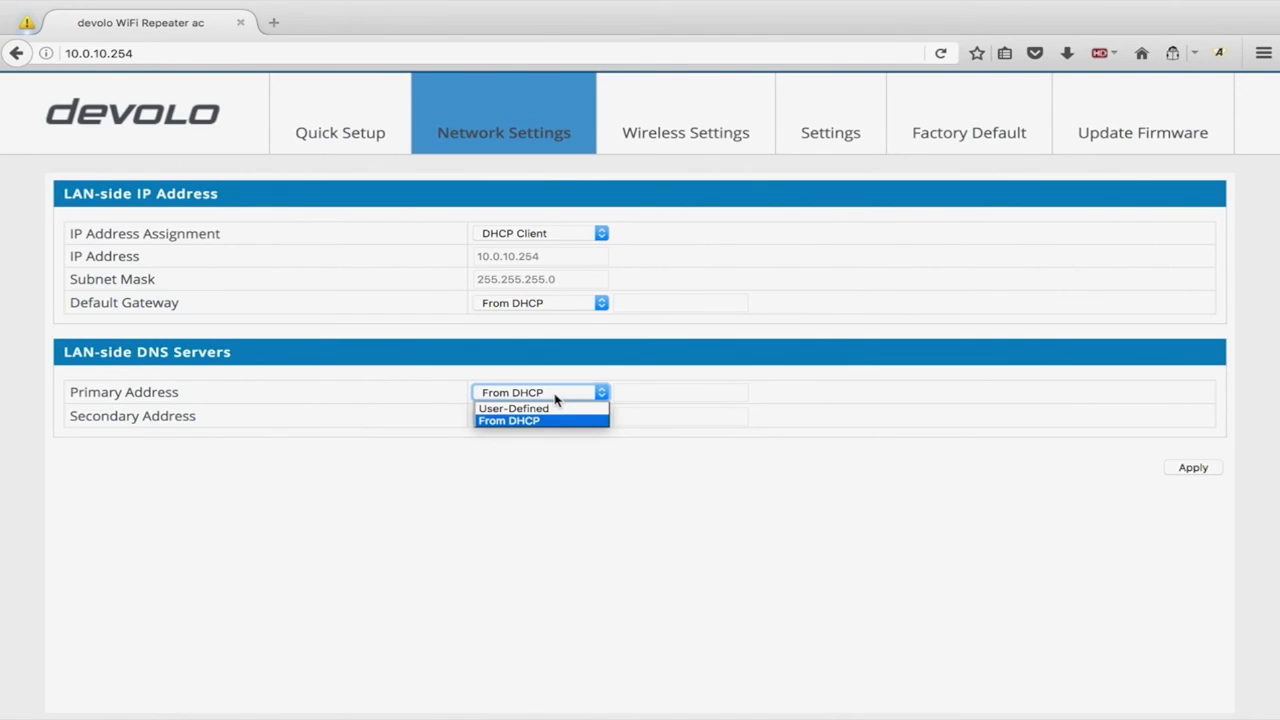
left_click(540, 409)
left_click(632, 398)
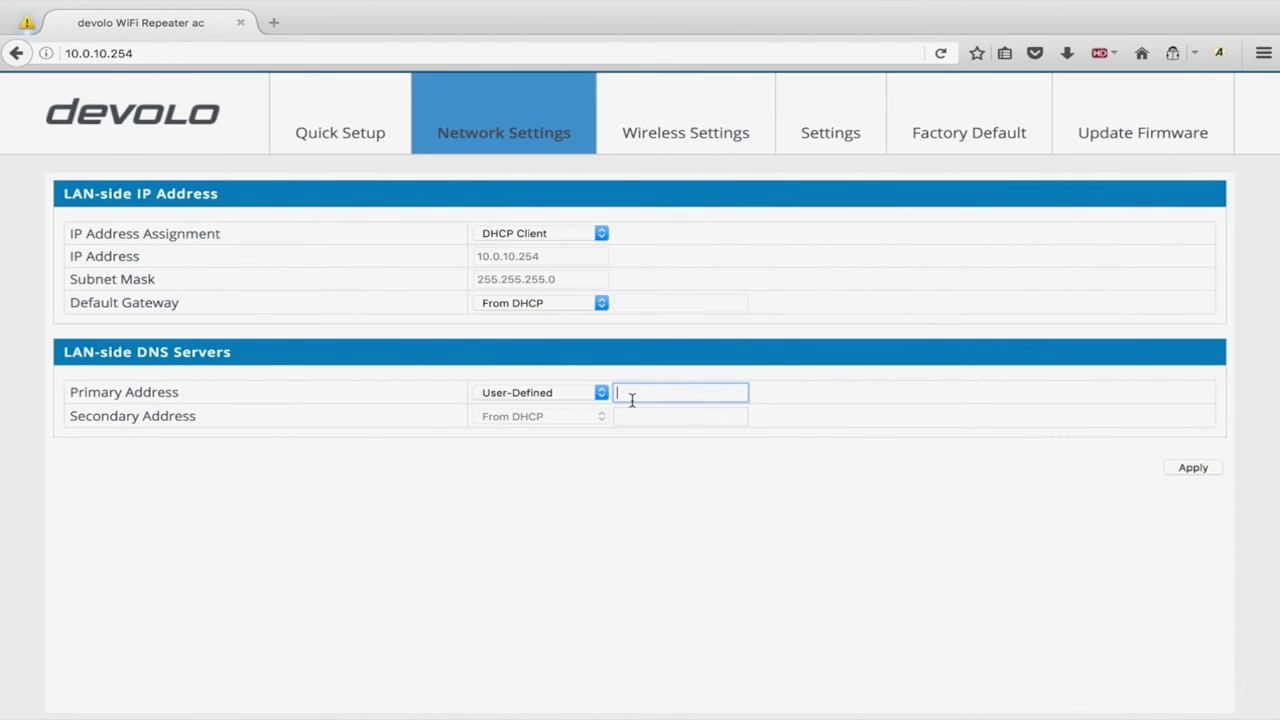
type("8.8.8.8")
left_click(588, 395)
left_click(550, 421)
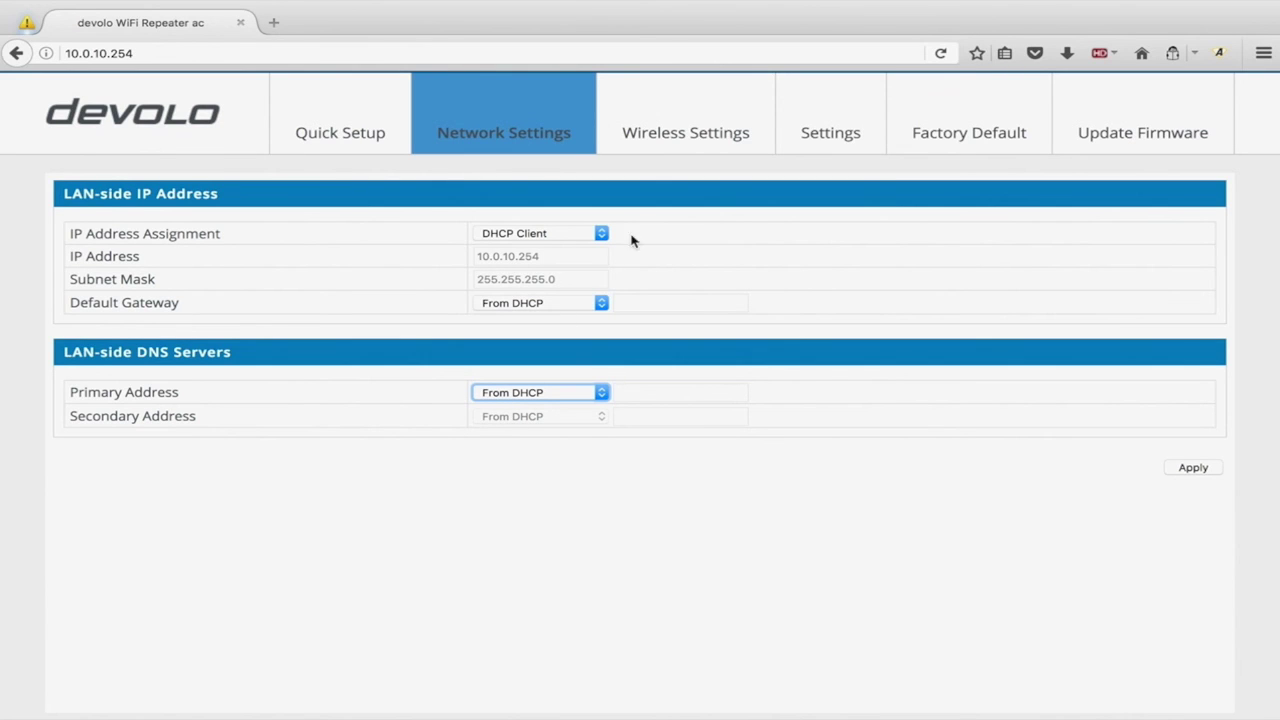
- Open the Wireless Settings and examine the SSID field and the Authentication Method choices
left_click(685, 155)
mouse_move(566, 700)
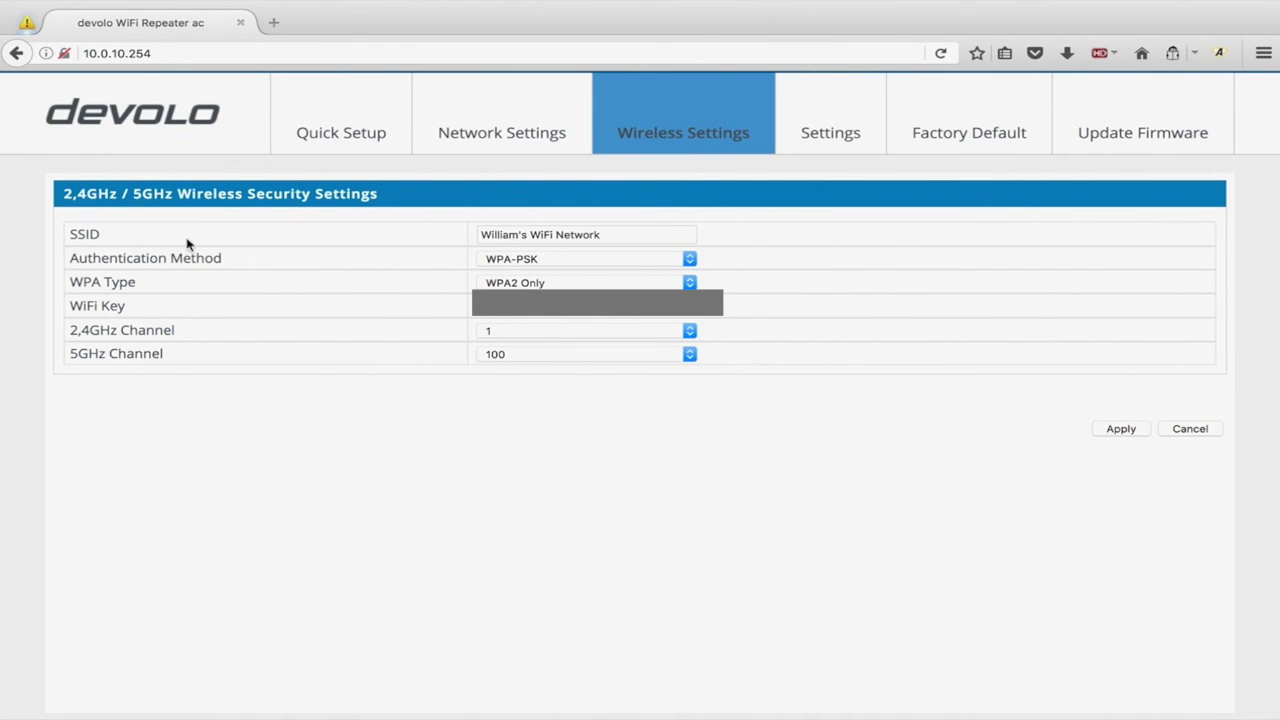
left_click(639, 231)
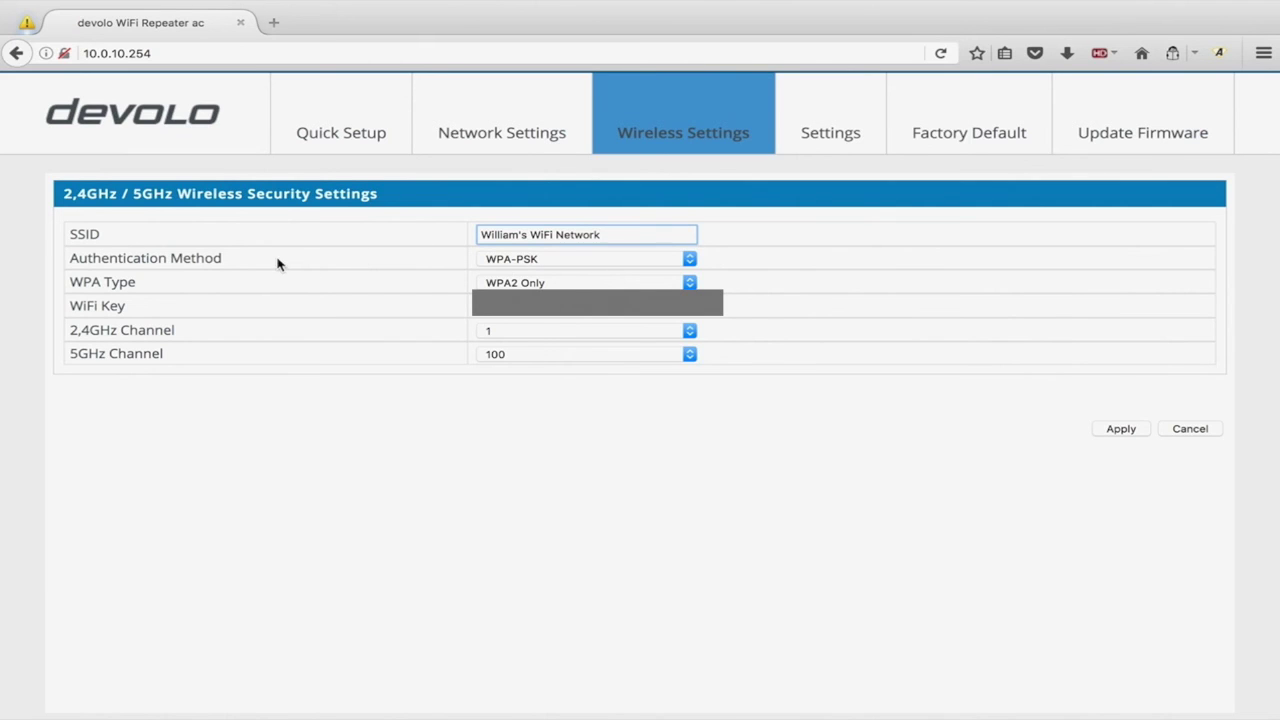
left_click(522, 262)
left_click(442, 275)
left_click(622, 236)
- Set the WPA Type to WPA/WPA2 Mixed Mode-PSK
left_click(509, 284)
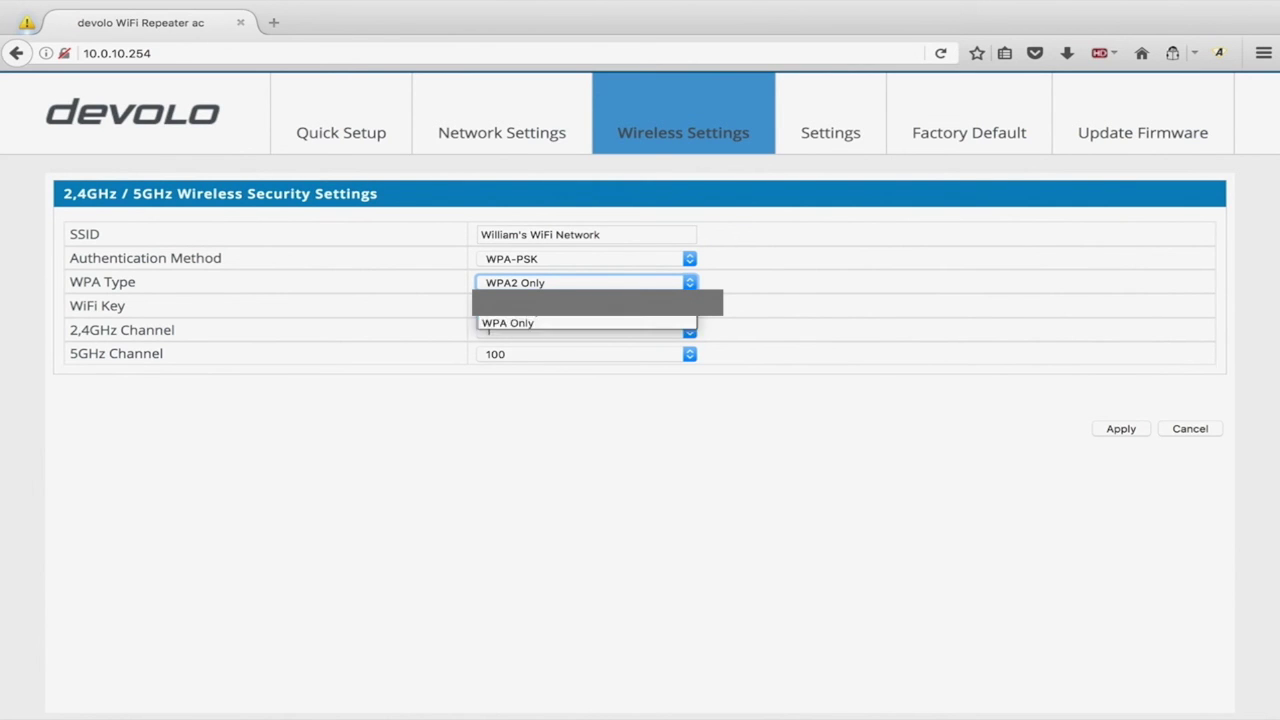
left_click(397, 267)
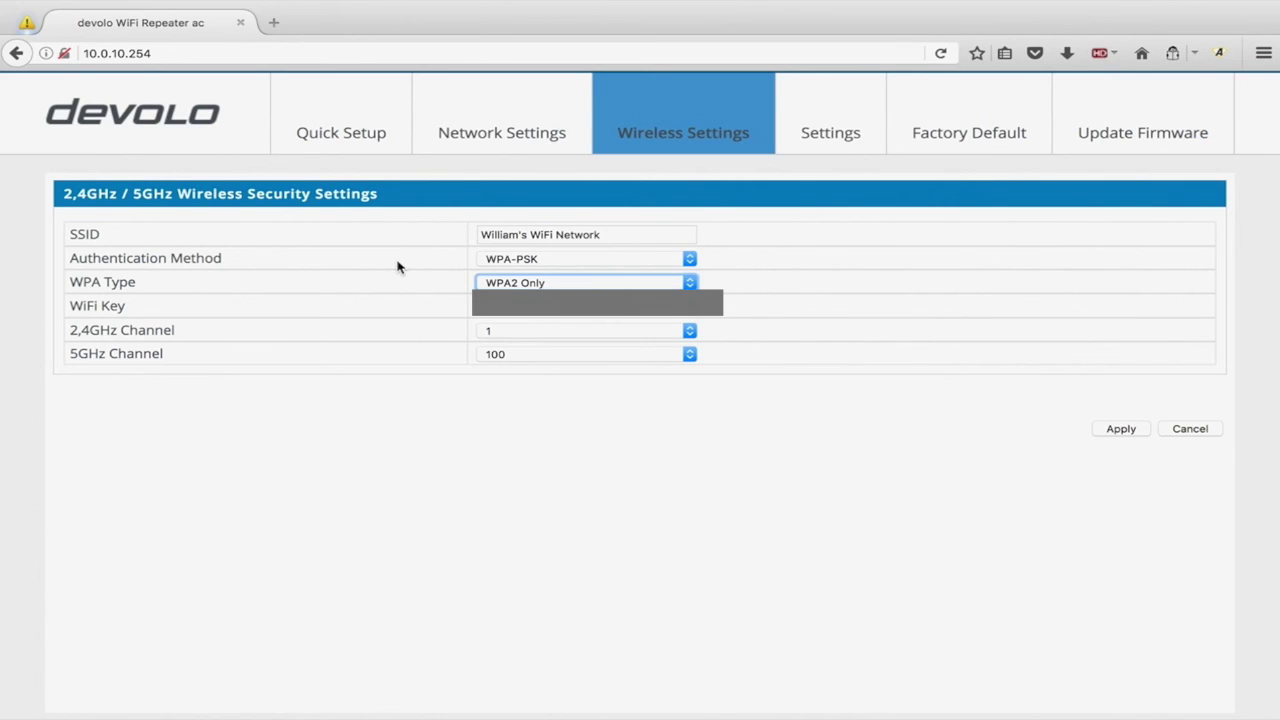
left_click(483, 282)
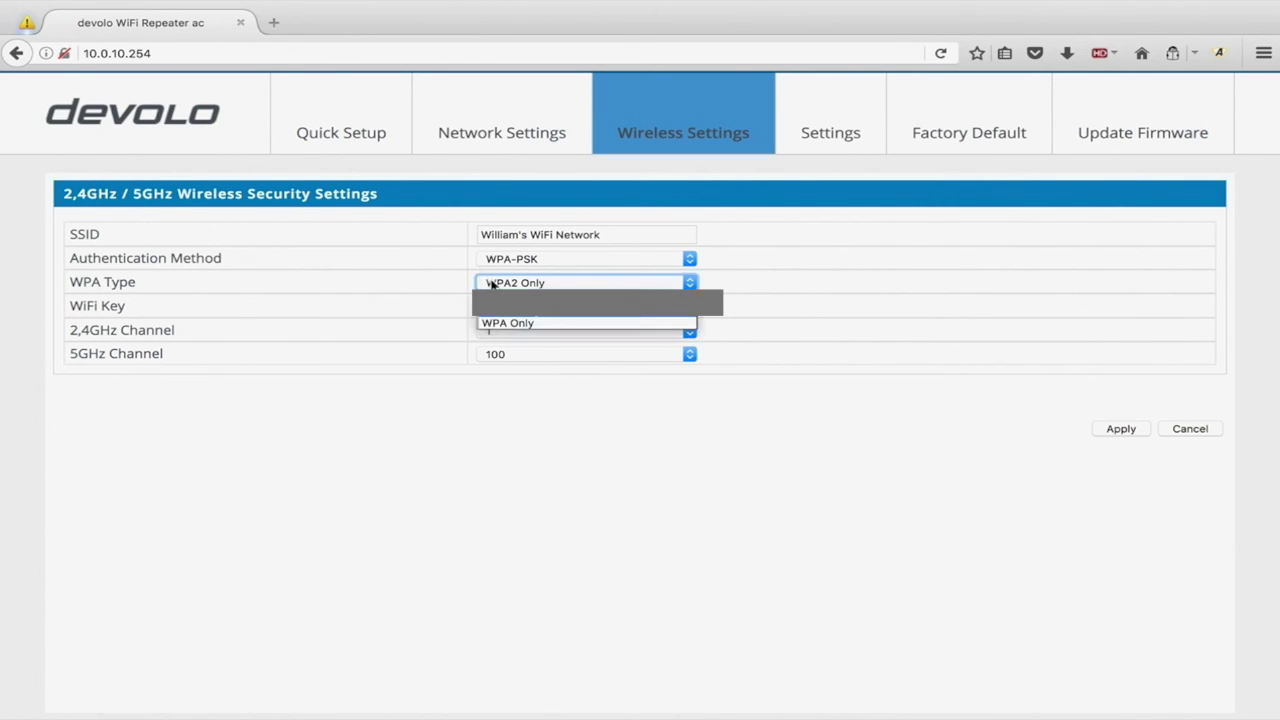
left_click(476, 304)
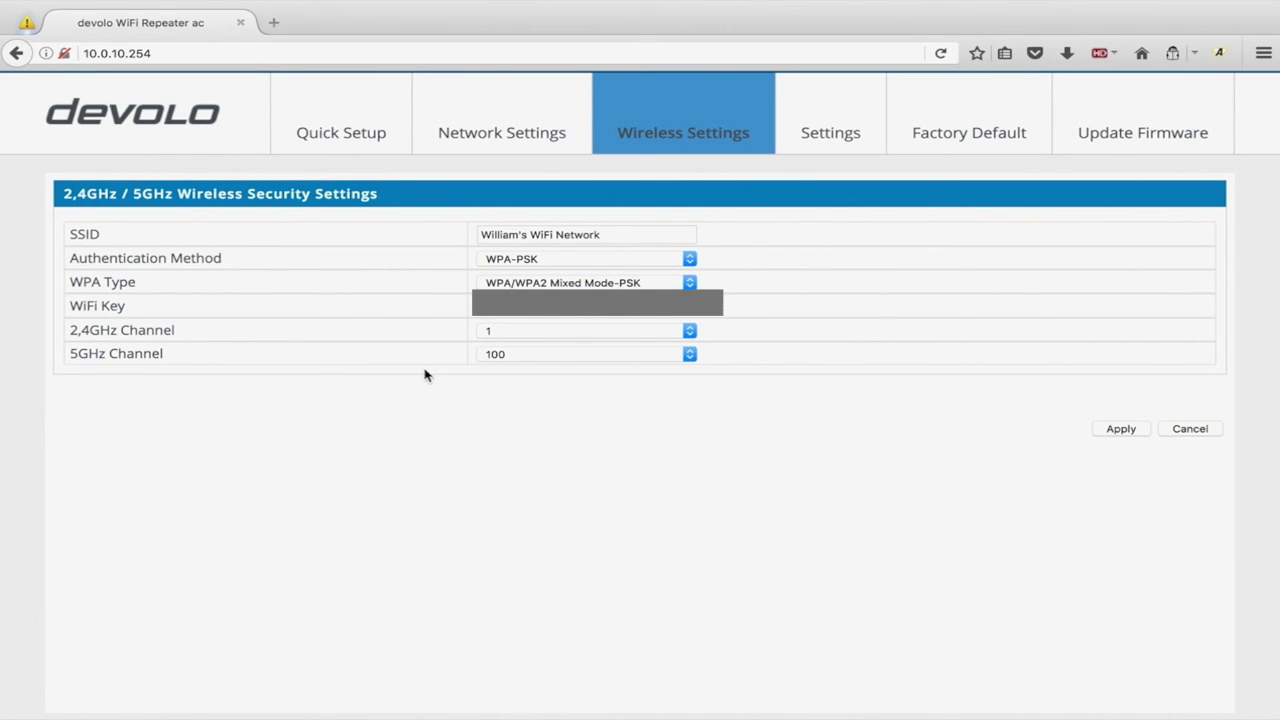
- Set both the 2,4GHz Channel and the 5GHz Channel to Auto Channel
left_click(514, 332)
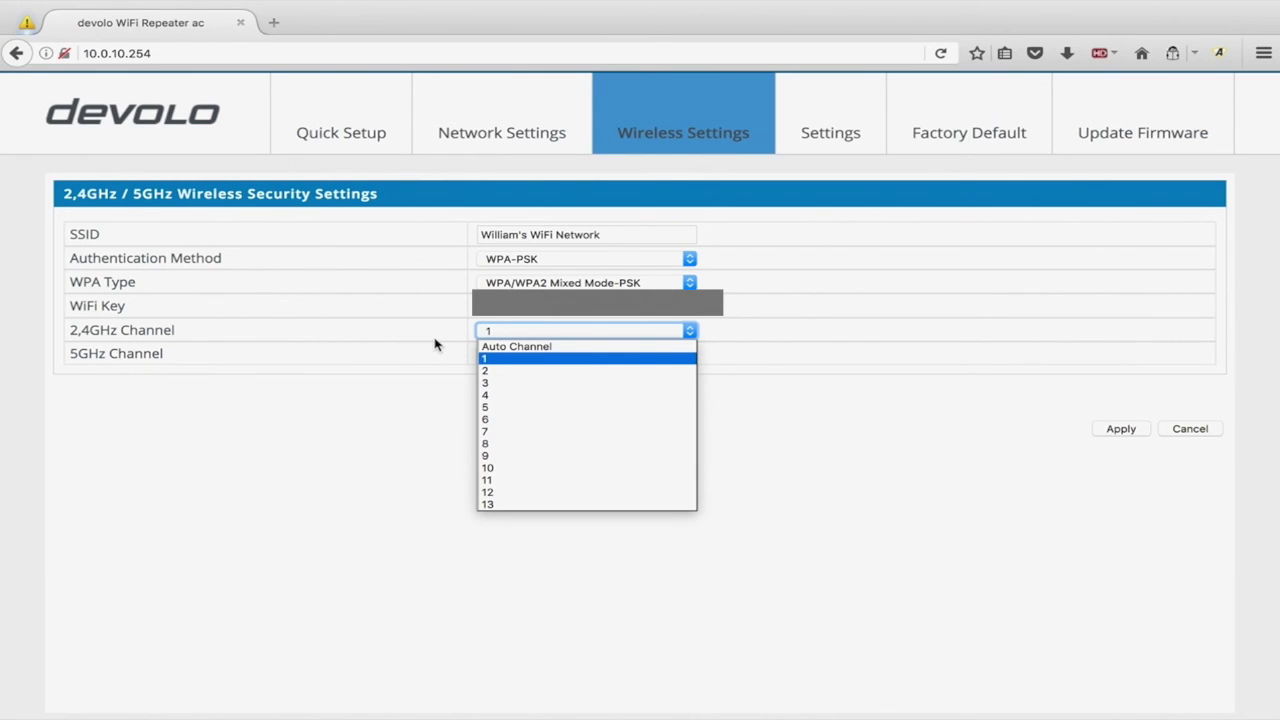
left_click(487, 347)
left_click(489, 355)
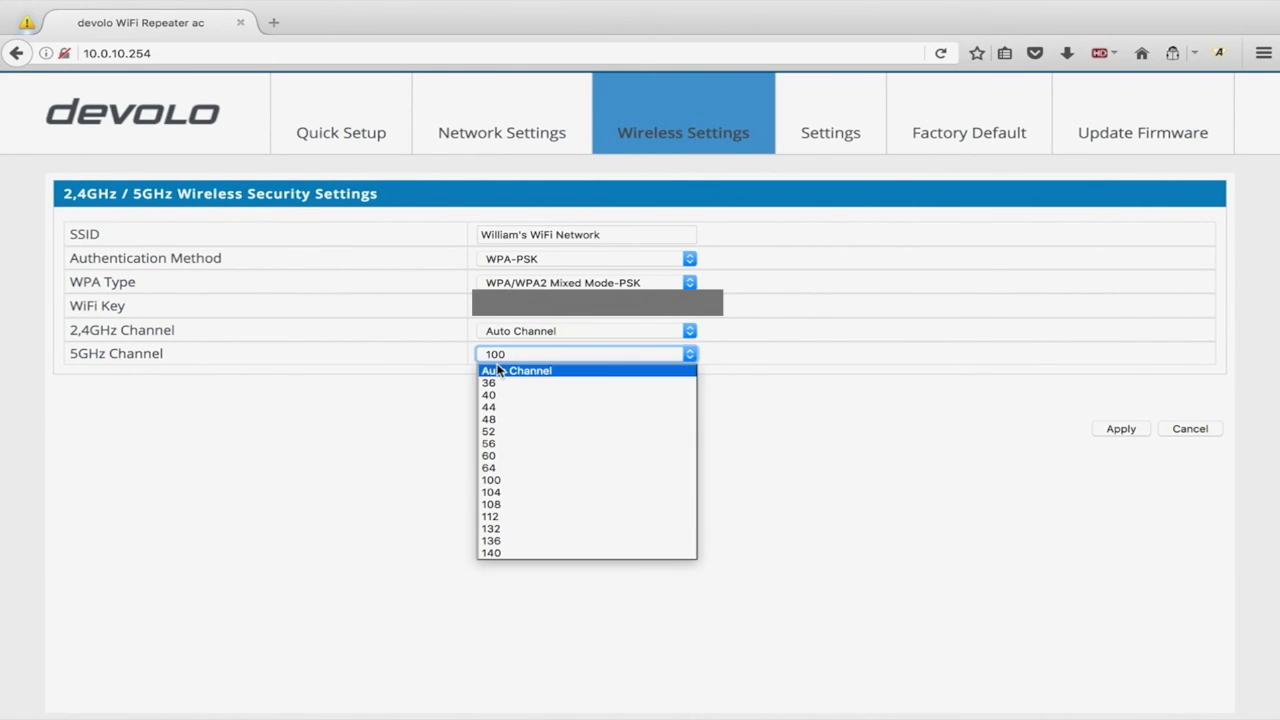
left_click(498, 370)
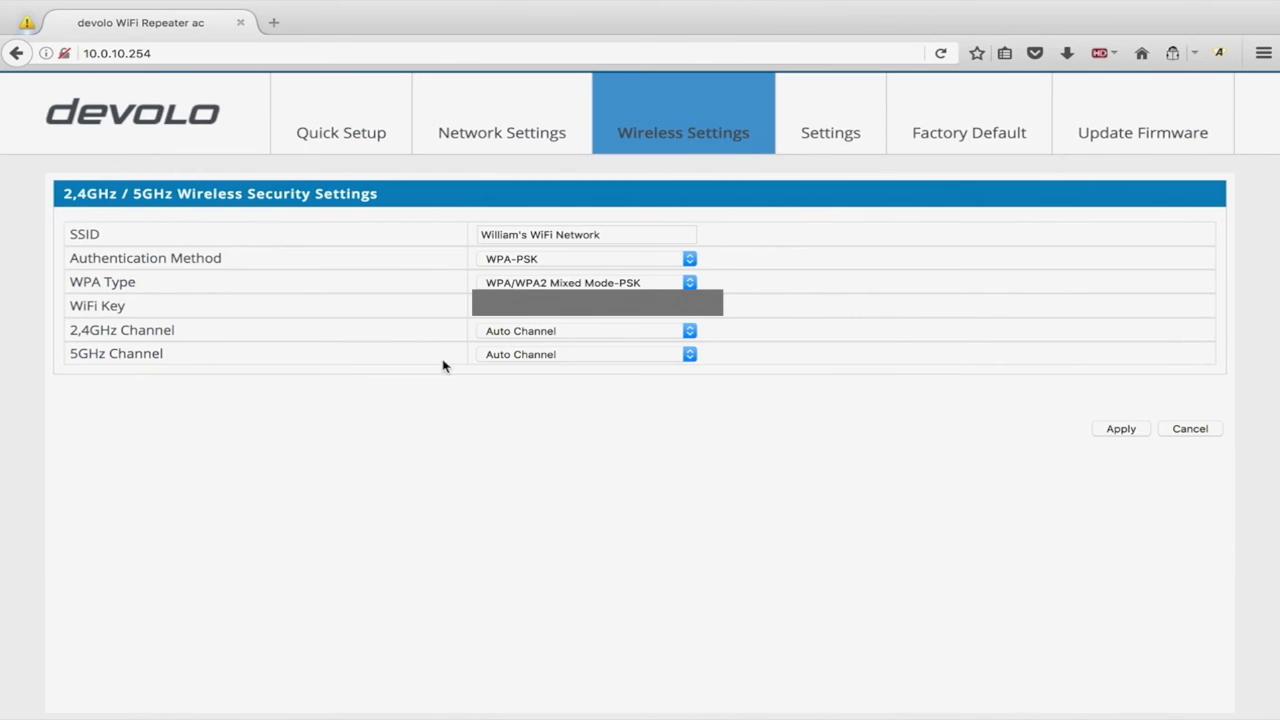
- Review the available 5GHz channels and leave the selection on Auto Channel
left_click(522, 356)
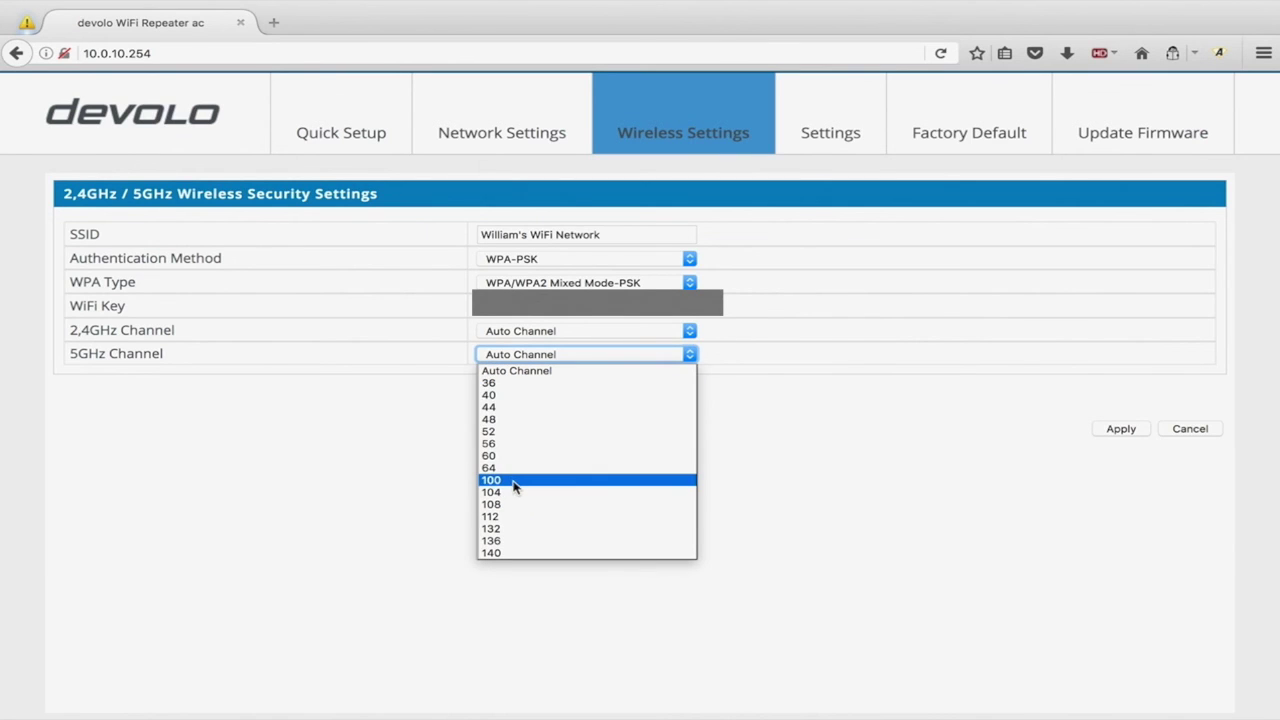
left_click(388, 443)
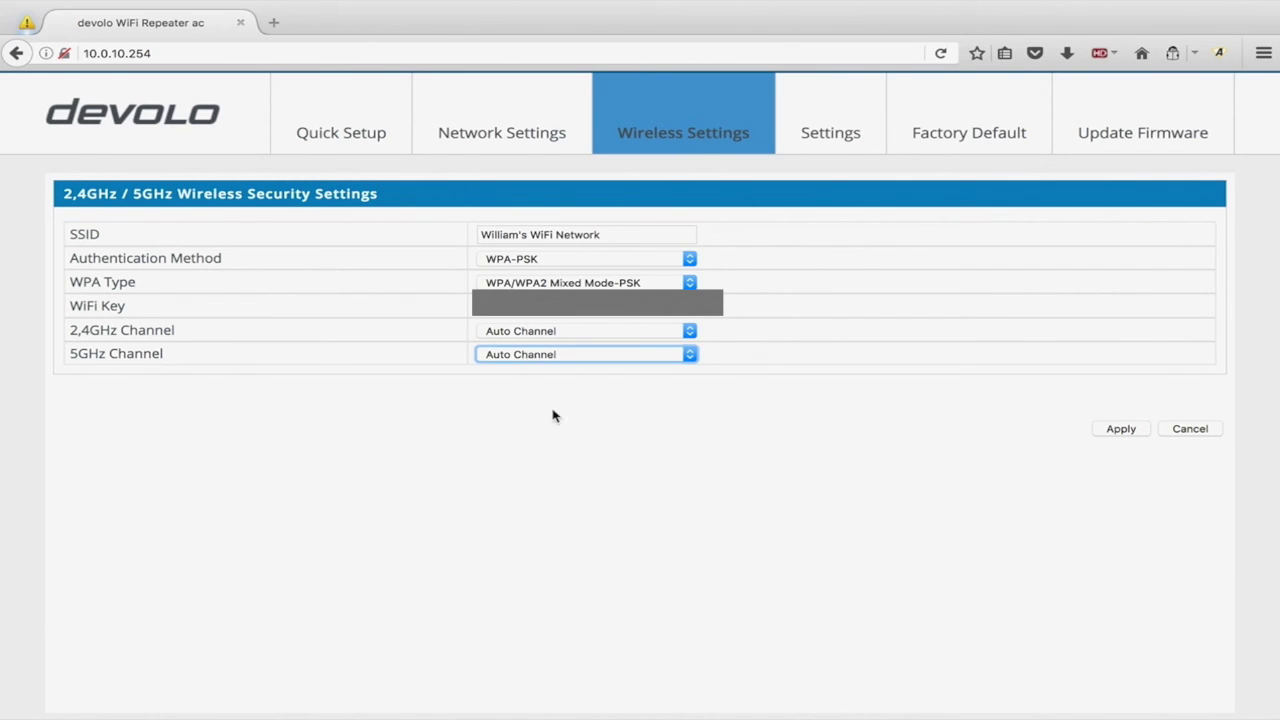
left_click(539, 360)
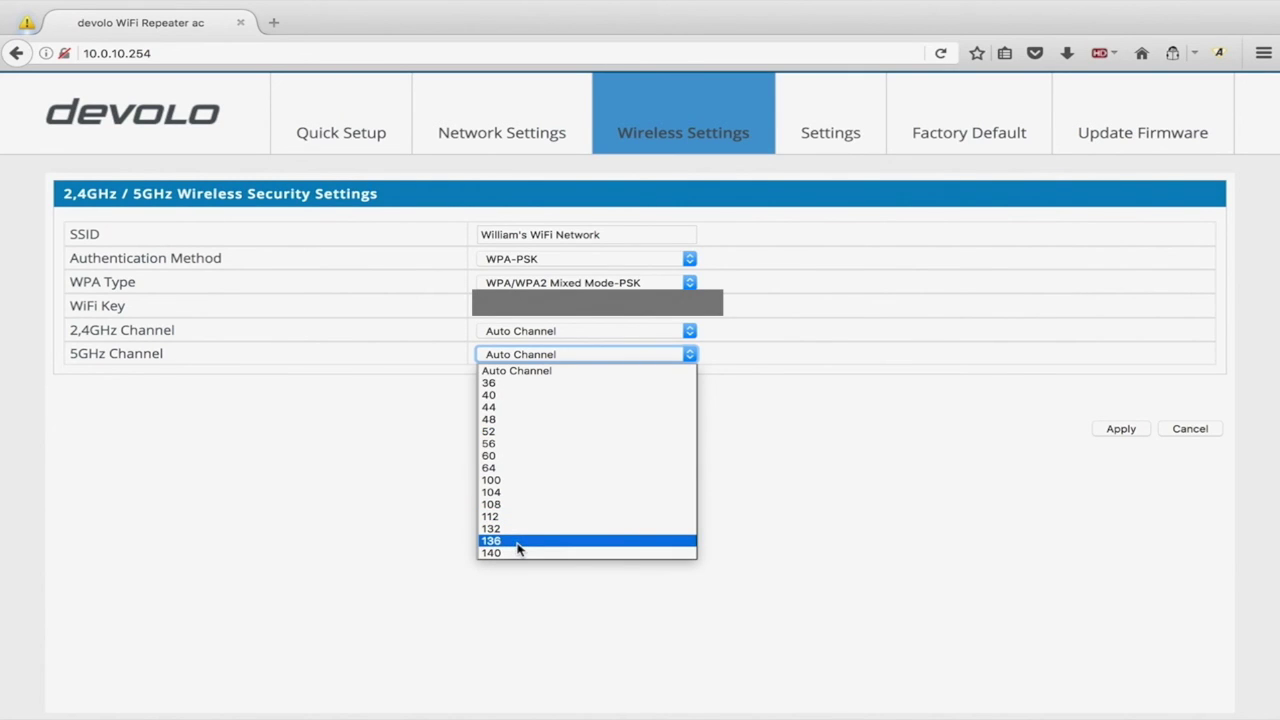
left_click(385, 485)
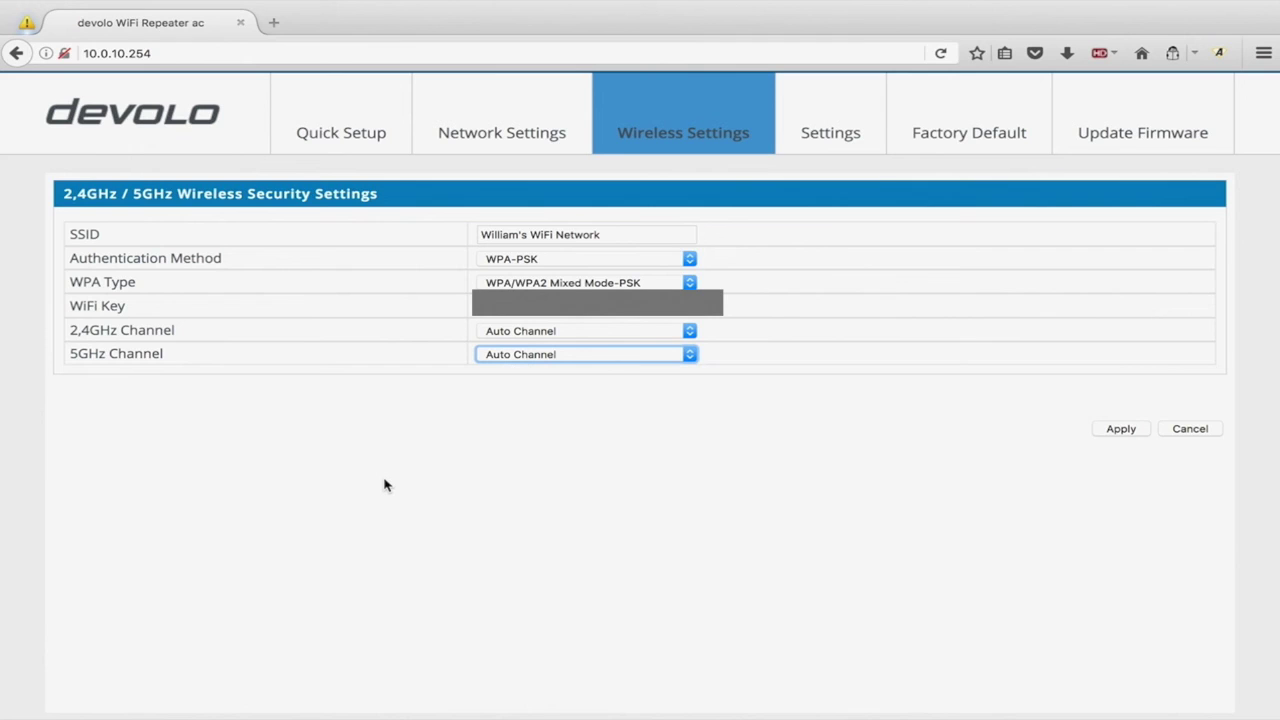
left_click(553, 444)
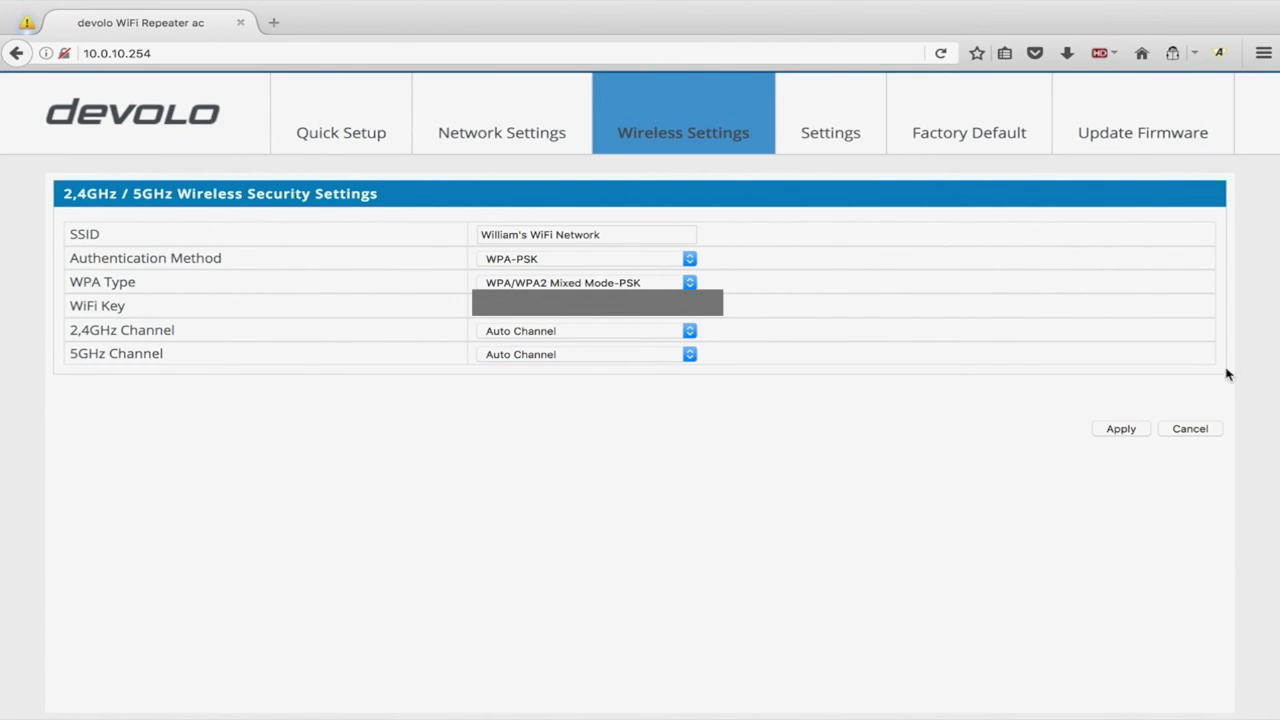
- View the LED Settings, Factory Default and Update Firmware pages, and return to Quick Setup
left_click(818, 144)
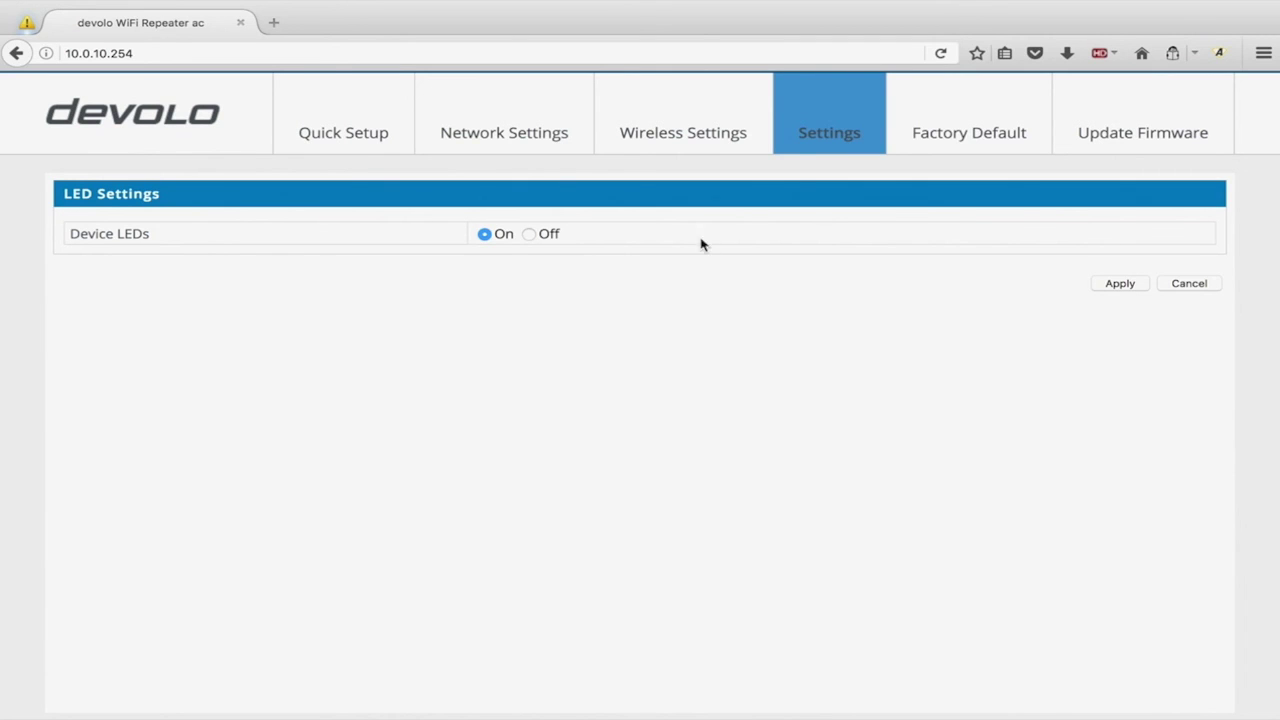
left_click(900, 142)
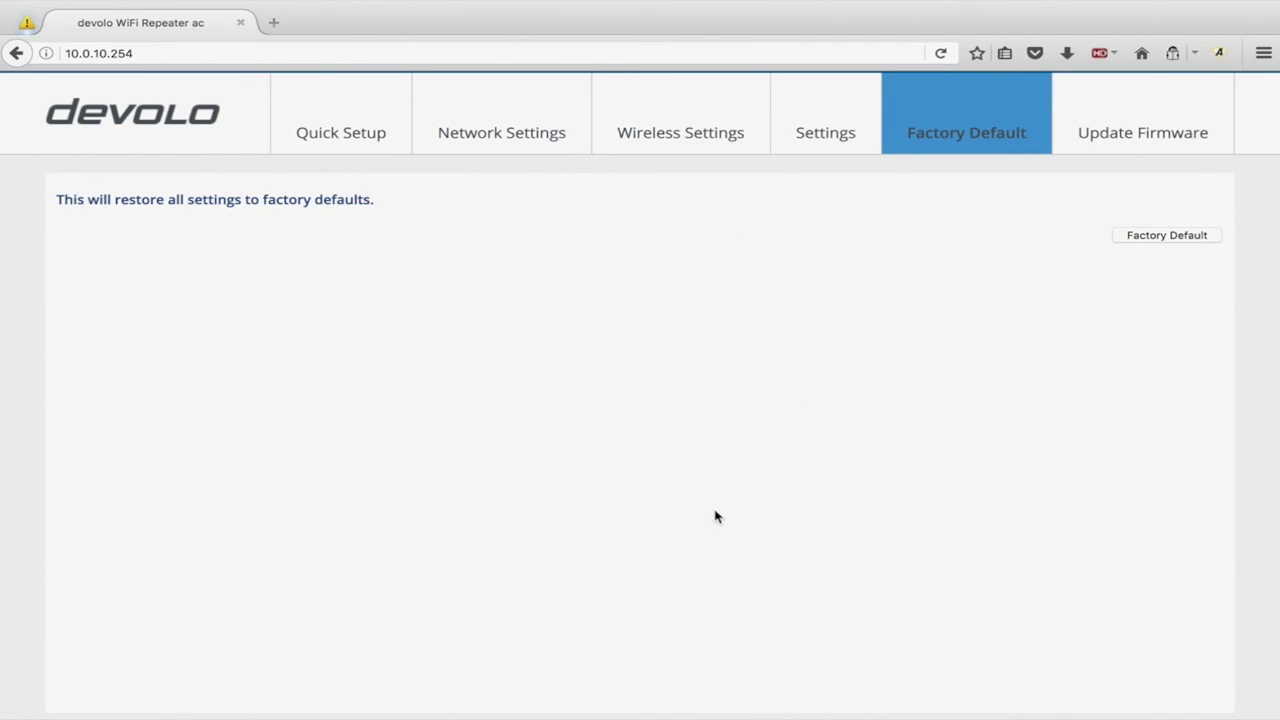
left_click(1117, 148)
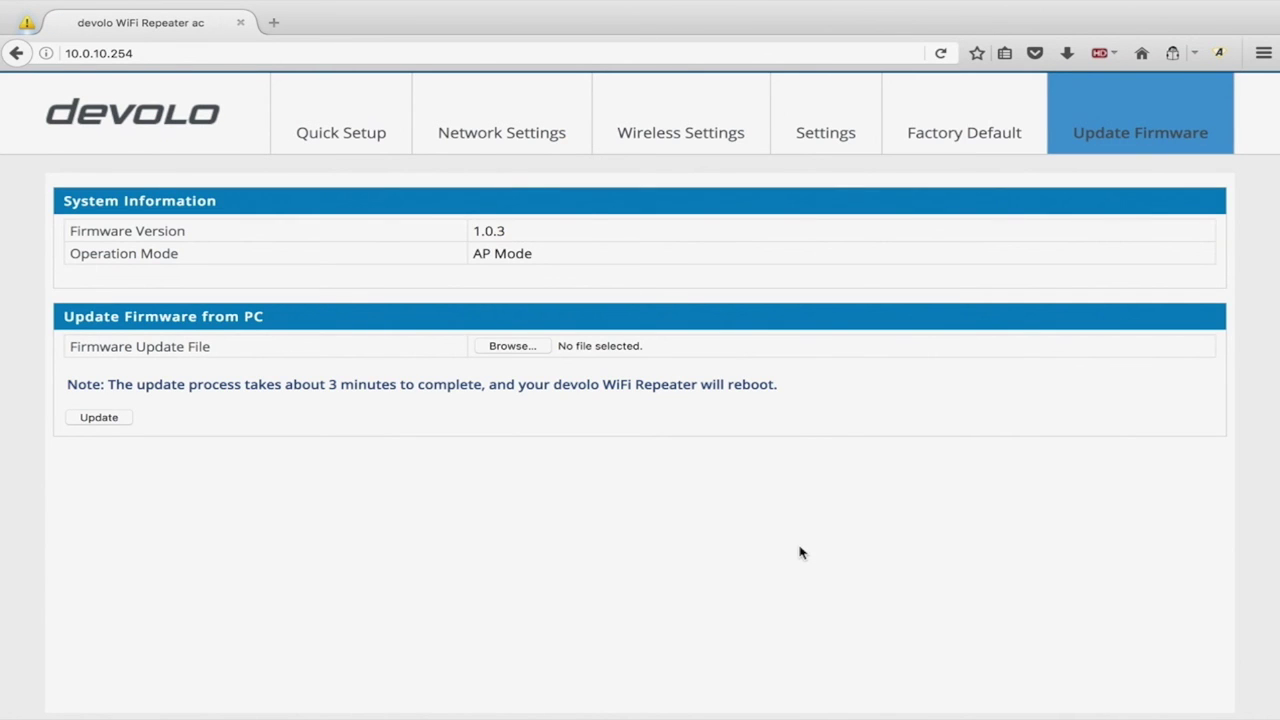
left_click(366, 145)
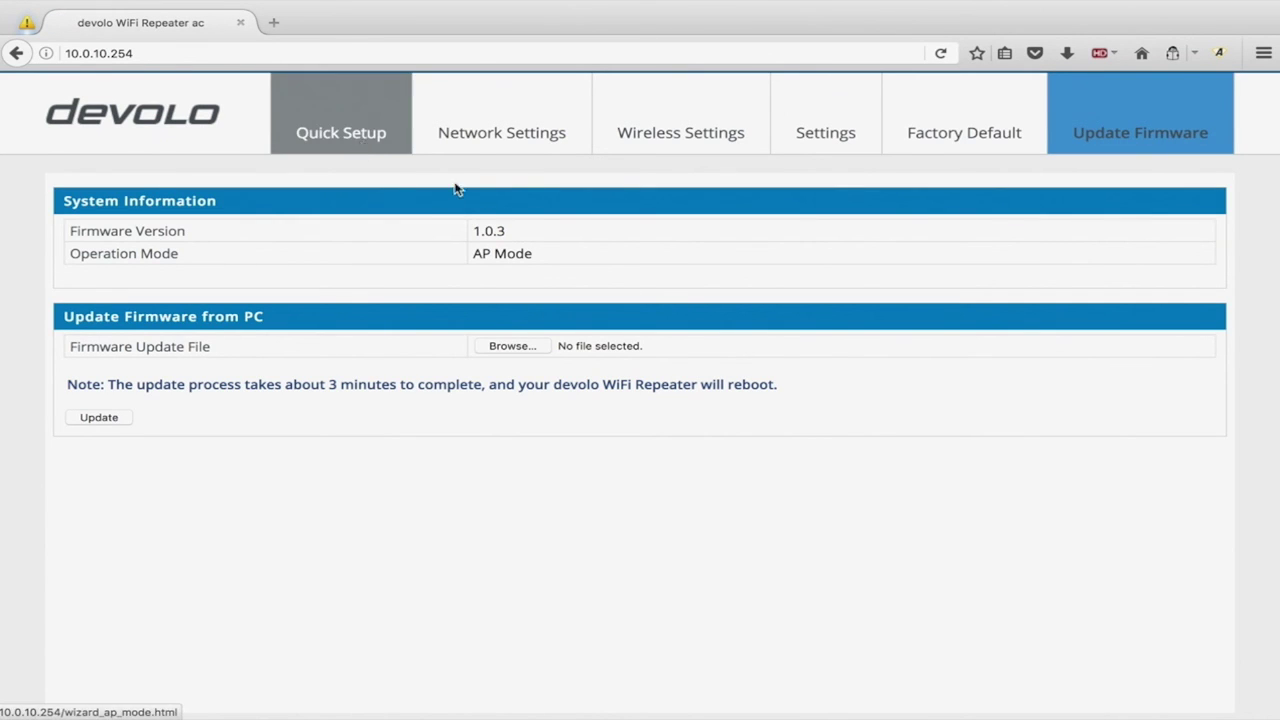